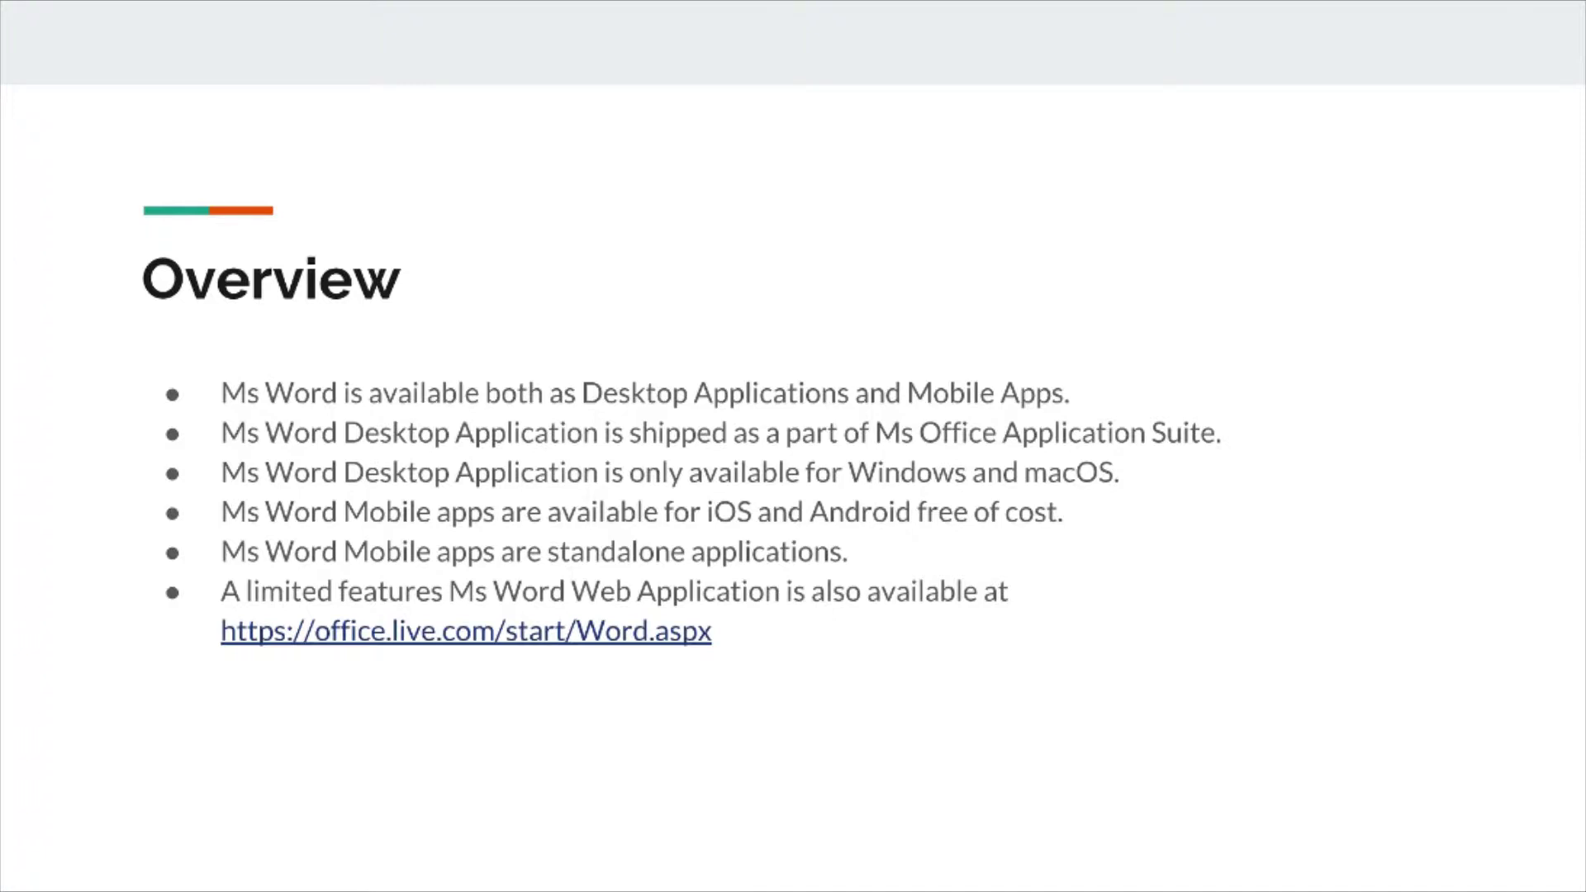
Step: Advance to the slide 'What does Microsoft Word used for?'
key(Right)
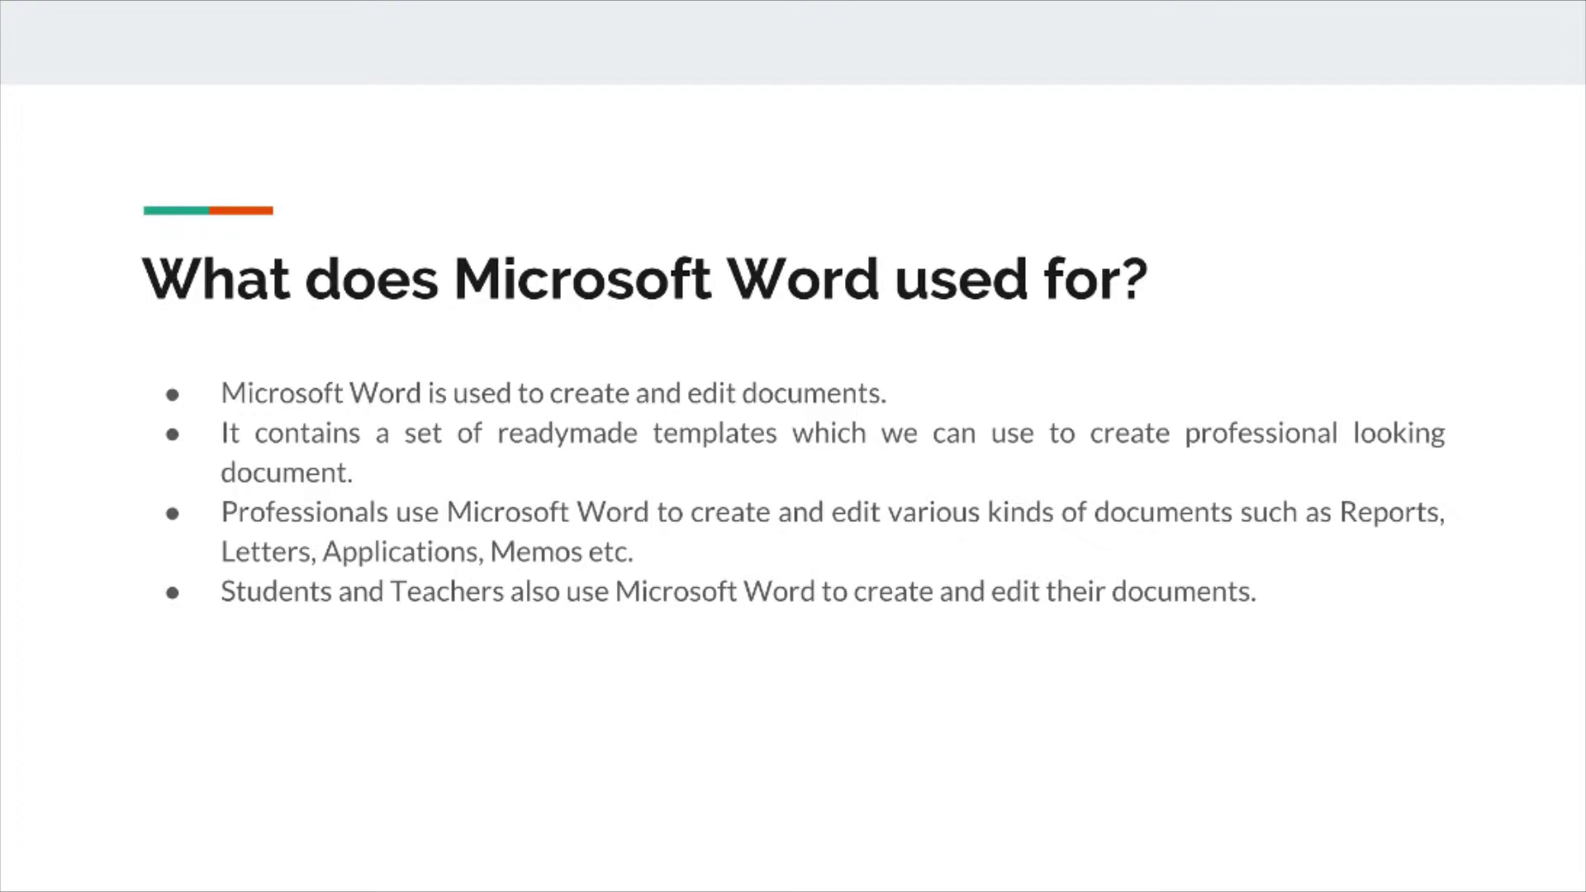
Step: Advance to the Features slide listing Word's capabilities
key(Right)
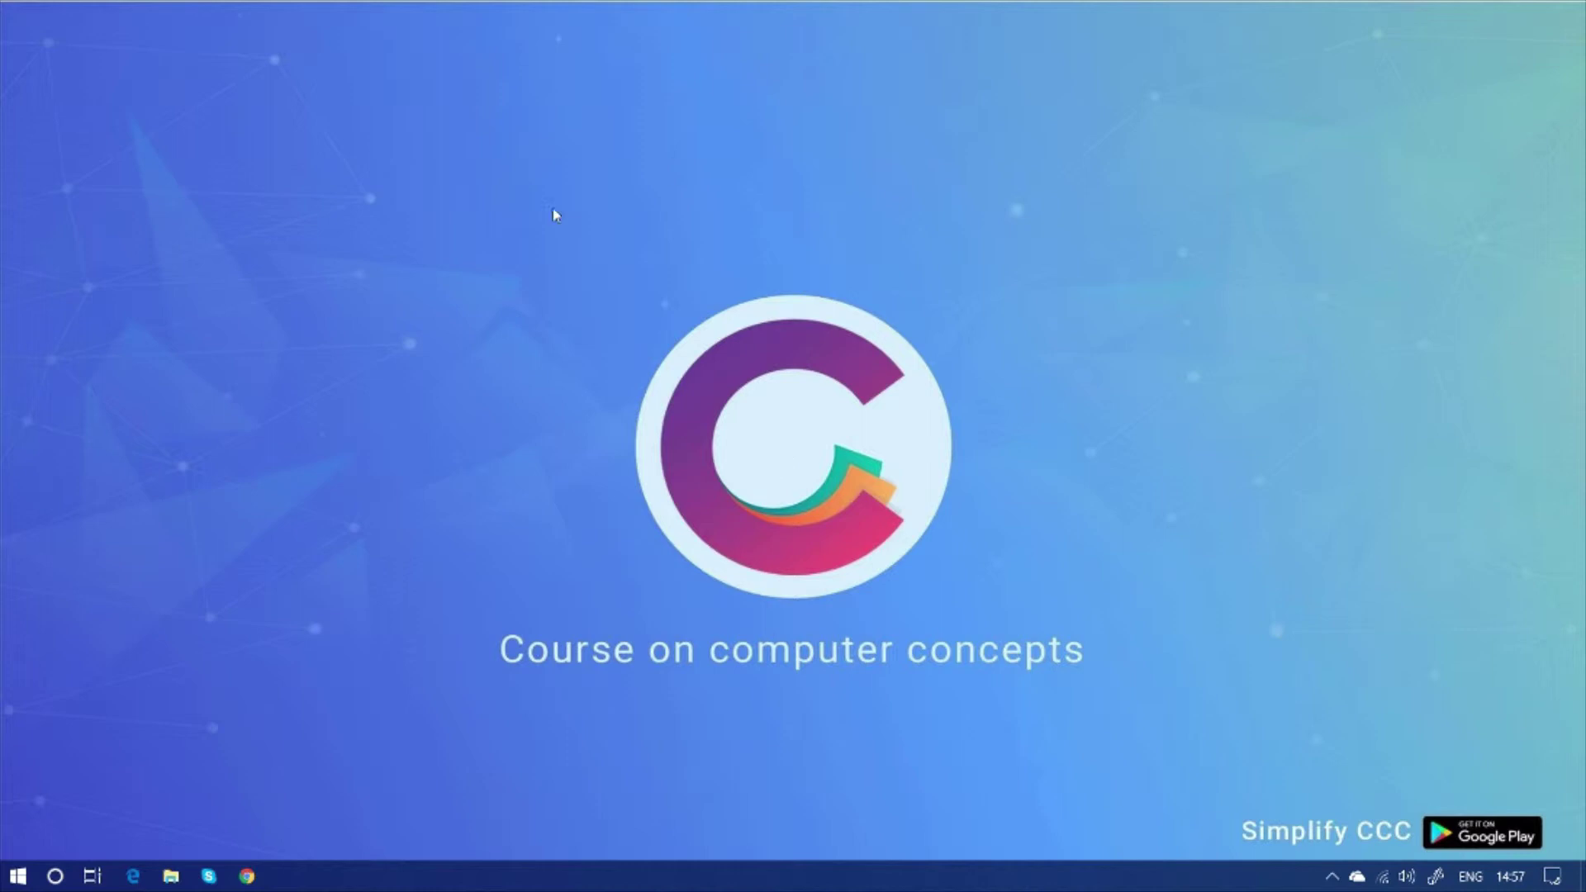
Step: Refresh the Windows desktop three times from its right-click menu
right_click(621, 157)
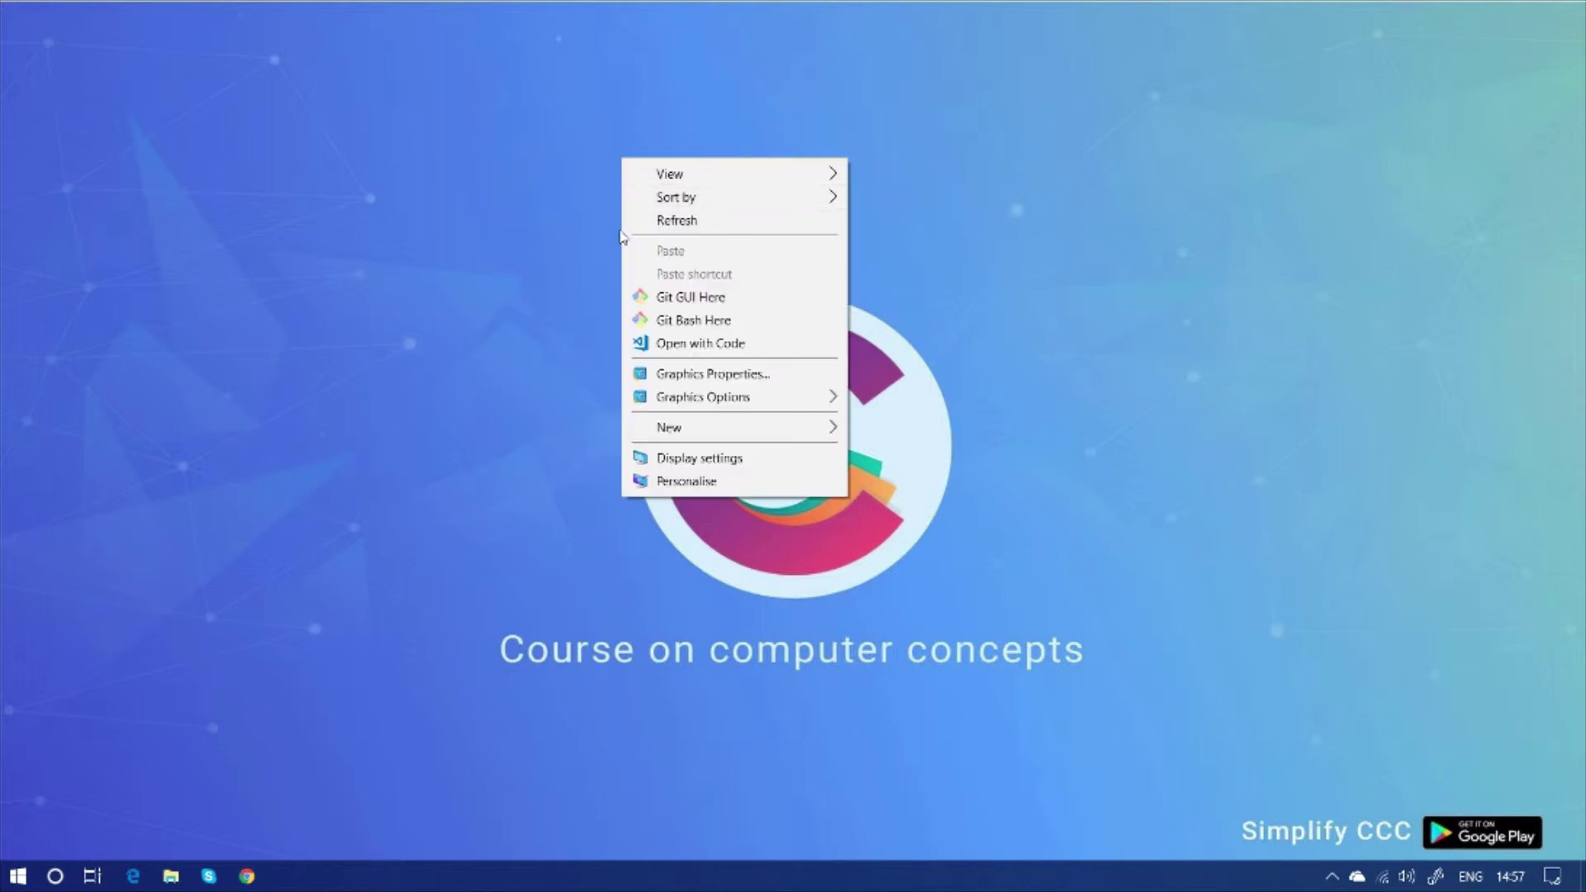
click(646, 223)
right_click(645, 224)
click(681, 295)
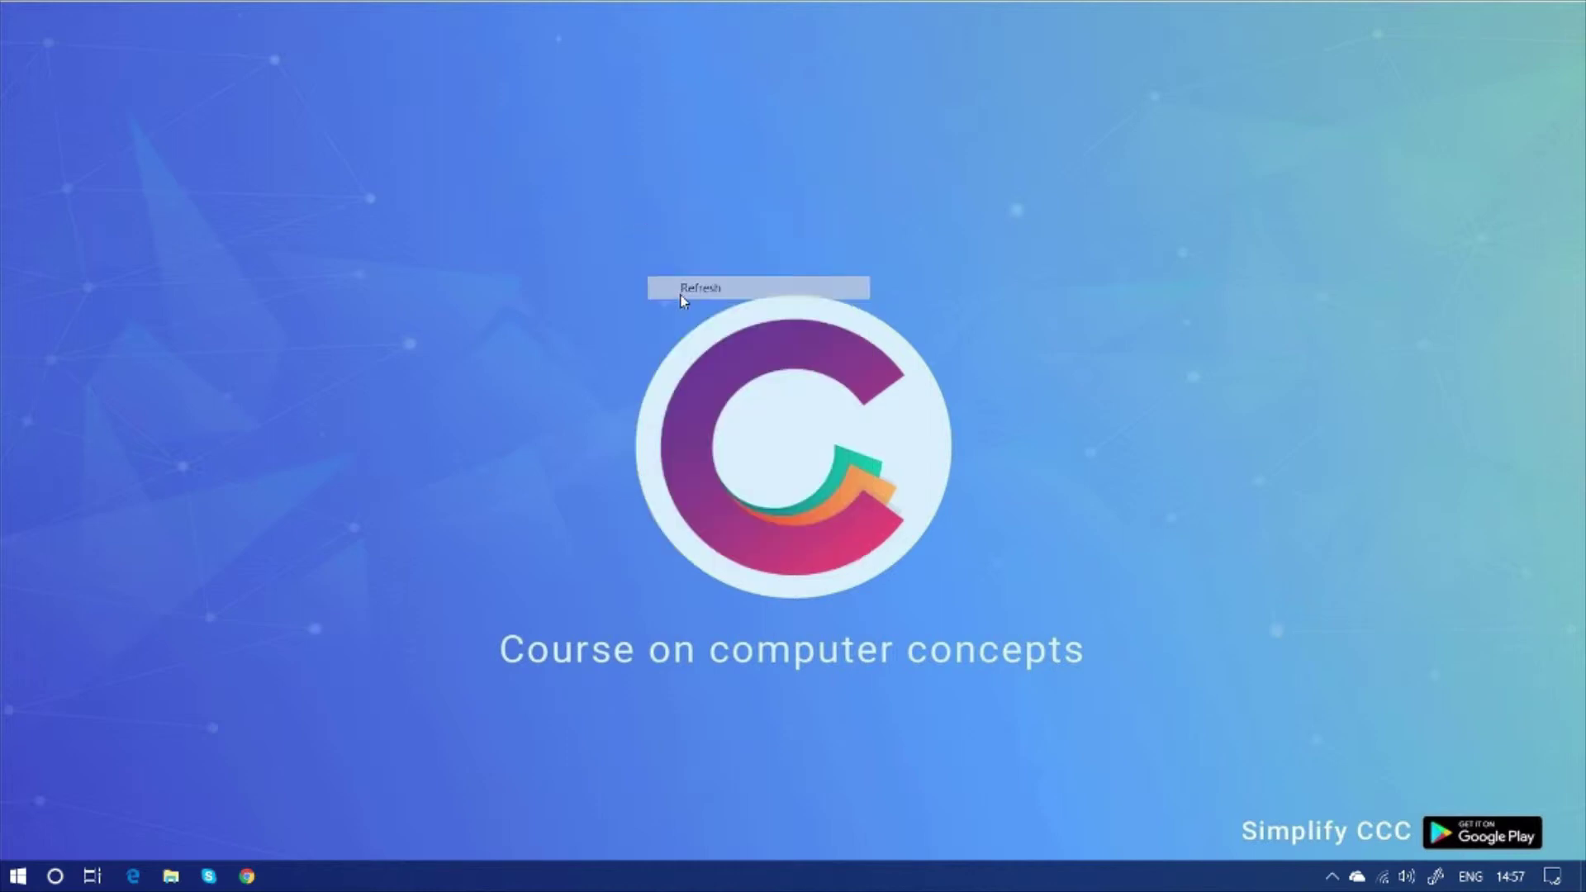
right_click(681, 297)
click(710, 355)
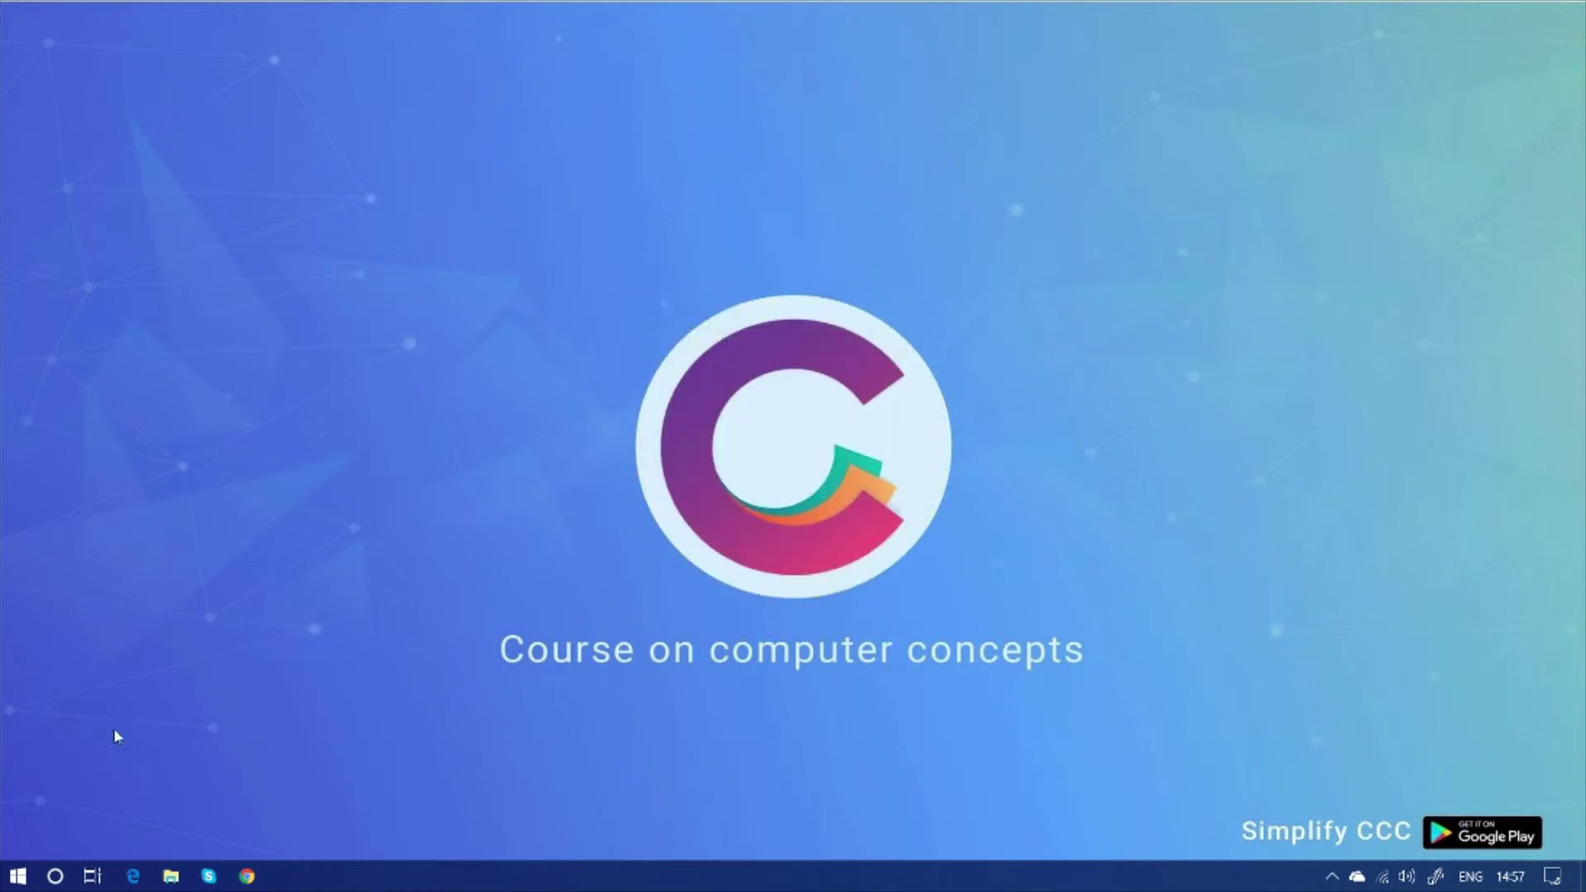
Step: Open the Start menu and scroll down the app list toward Word 2016
click(17, 877)
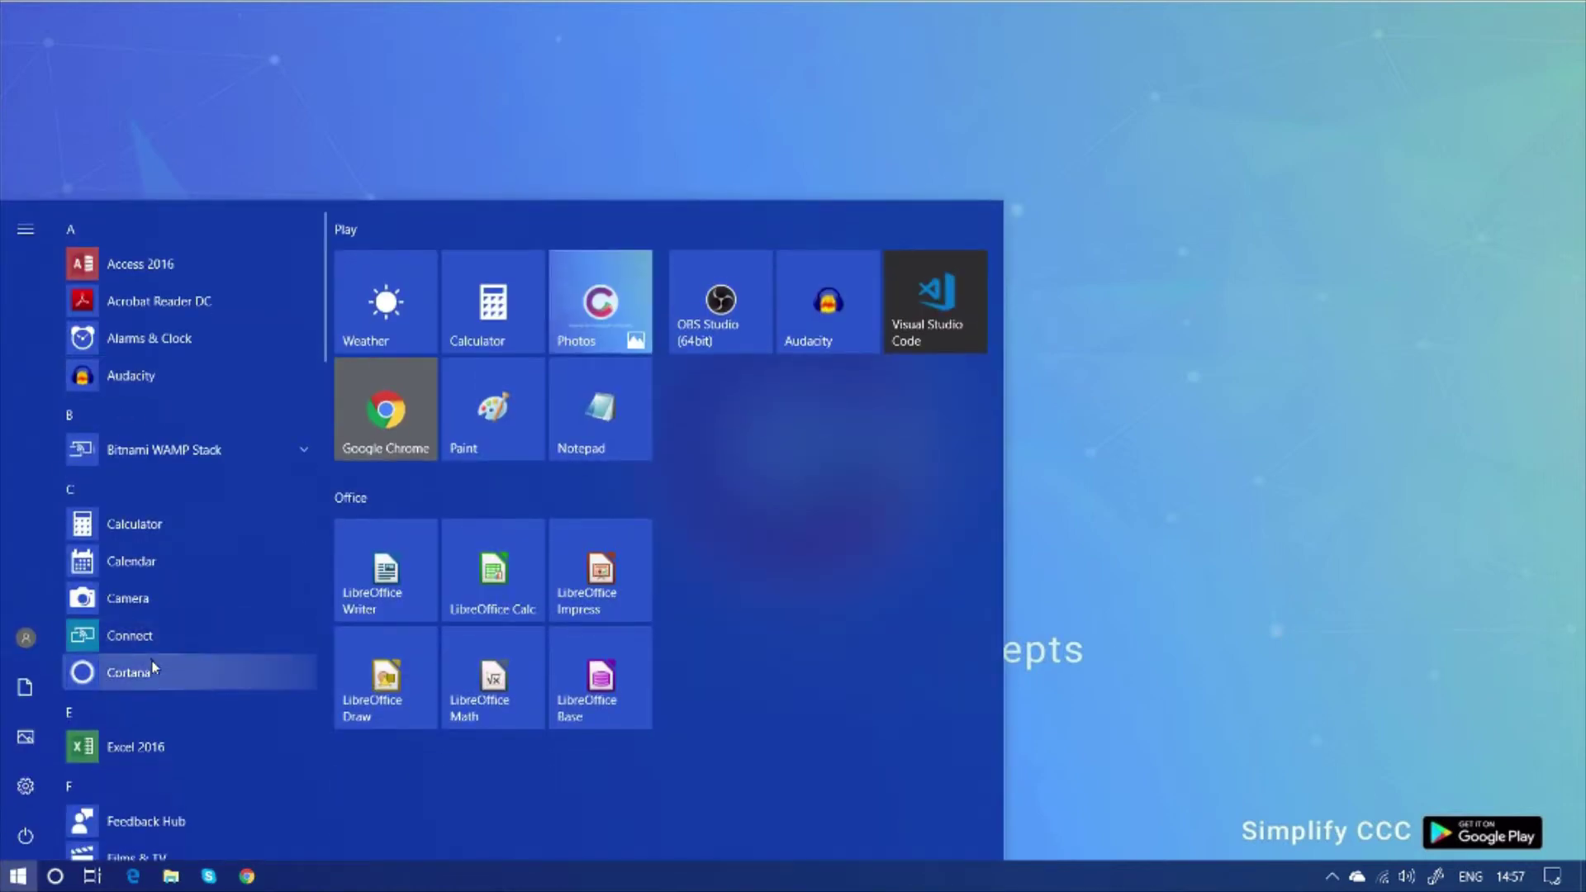
scroll(151, 668, down, 8)
scroll(152, 667, down, 10)
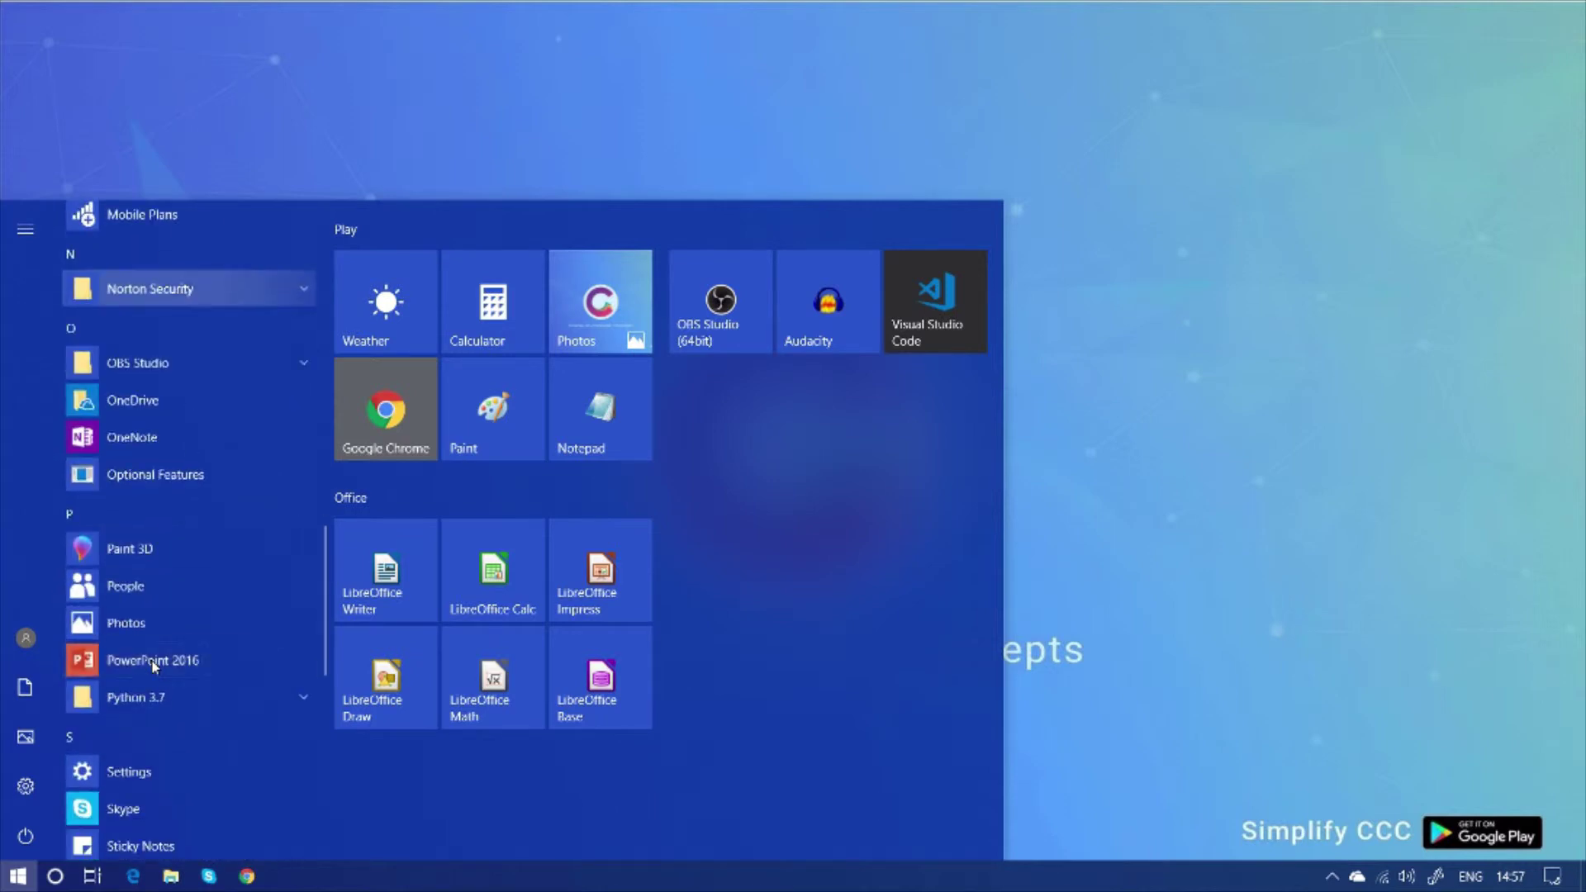
scroll(152, 675, down, 6)
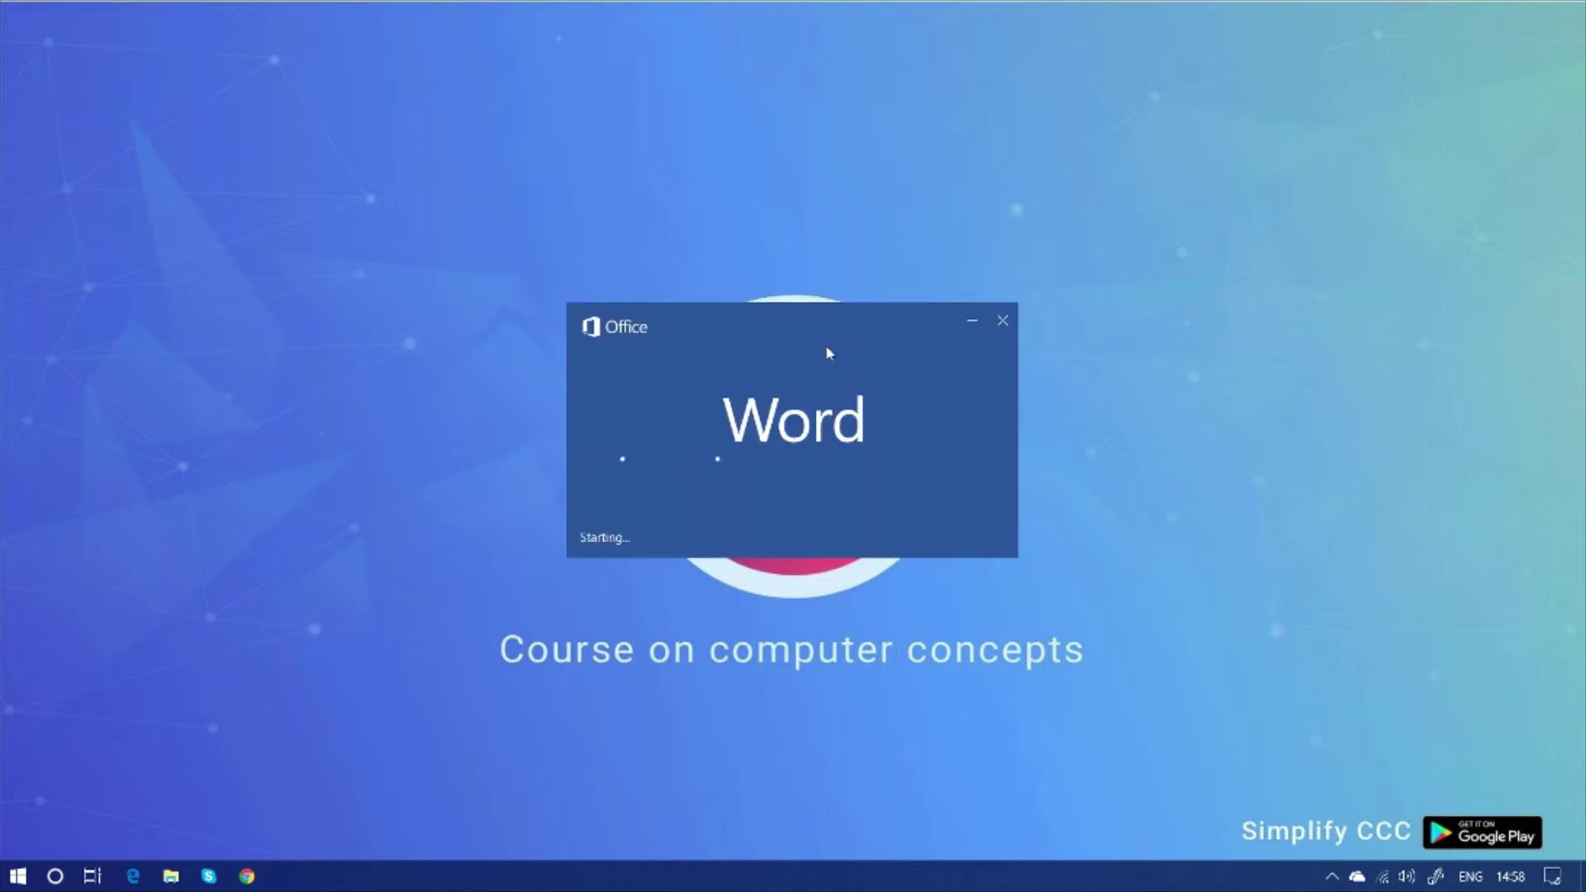
Step: Move the Word loading window up and right, then back down while Word starts
drag(844, 328, 887, 166)
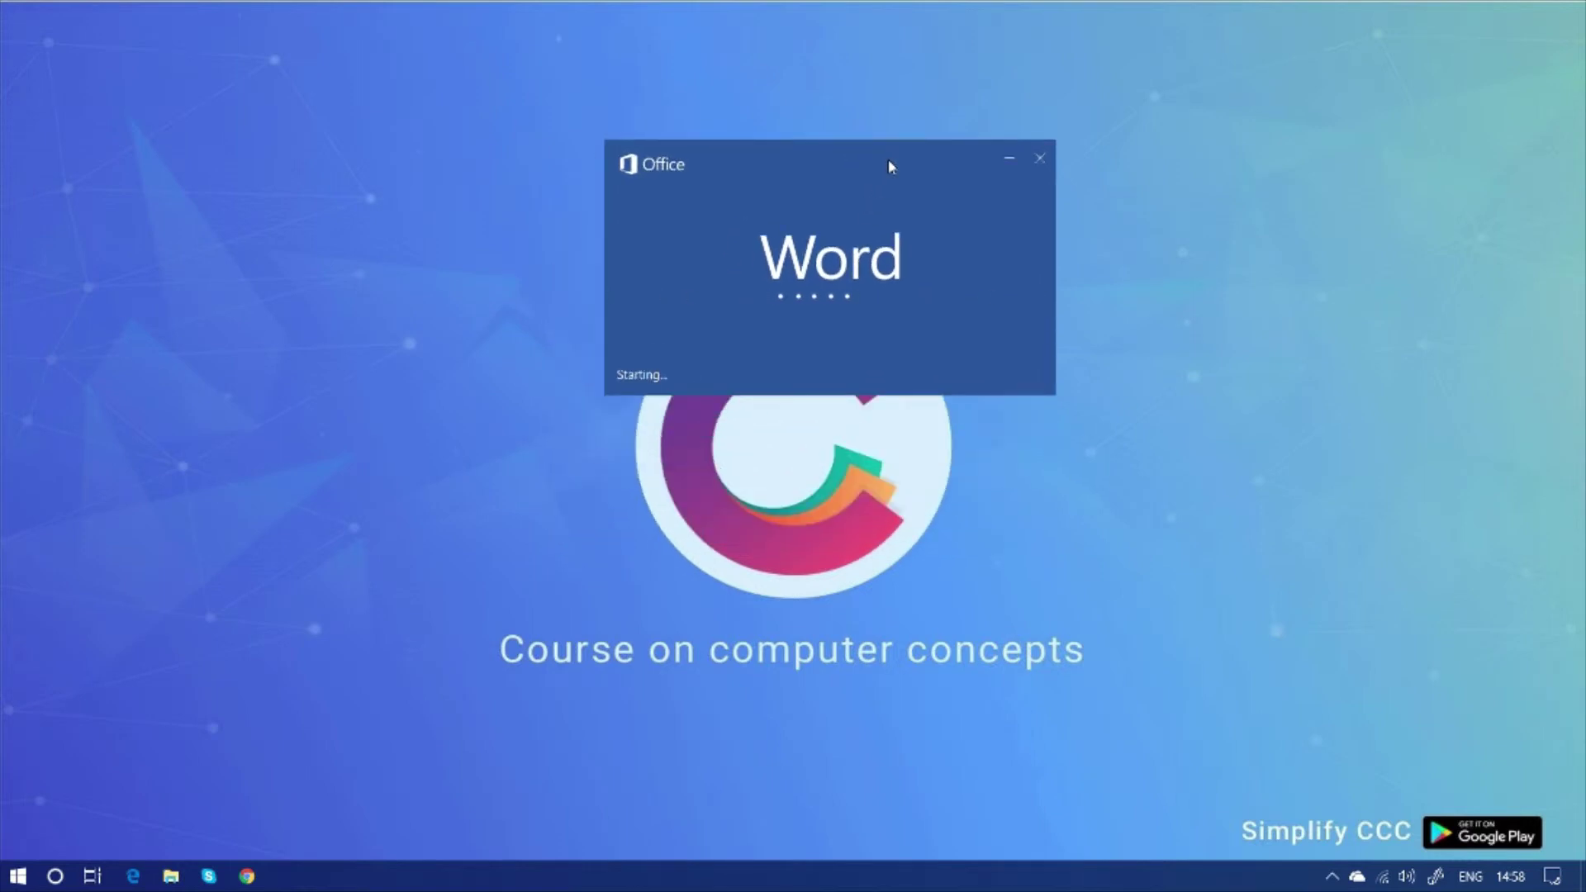
drag(893, 160, 734, 310)
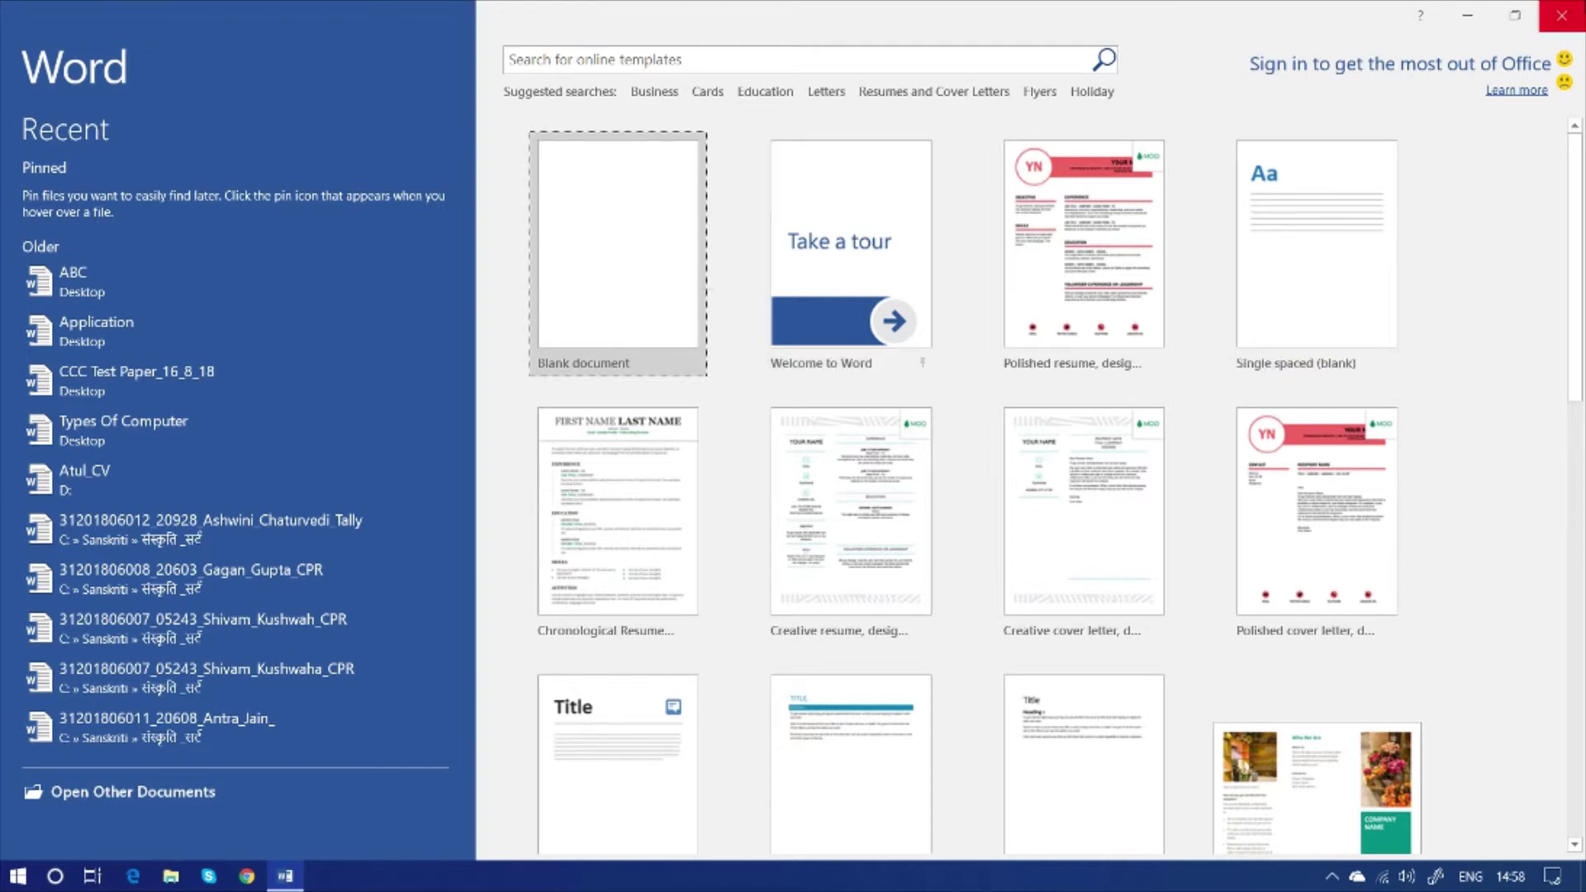
key(Escape)
key(alt+F4)
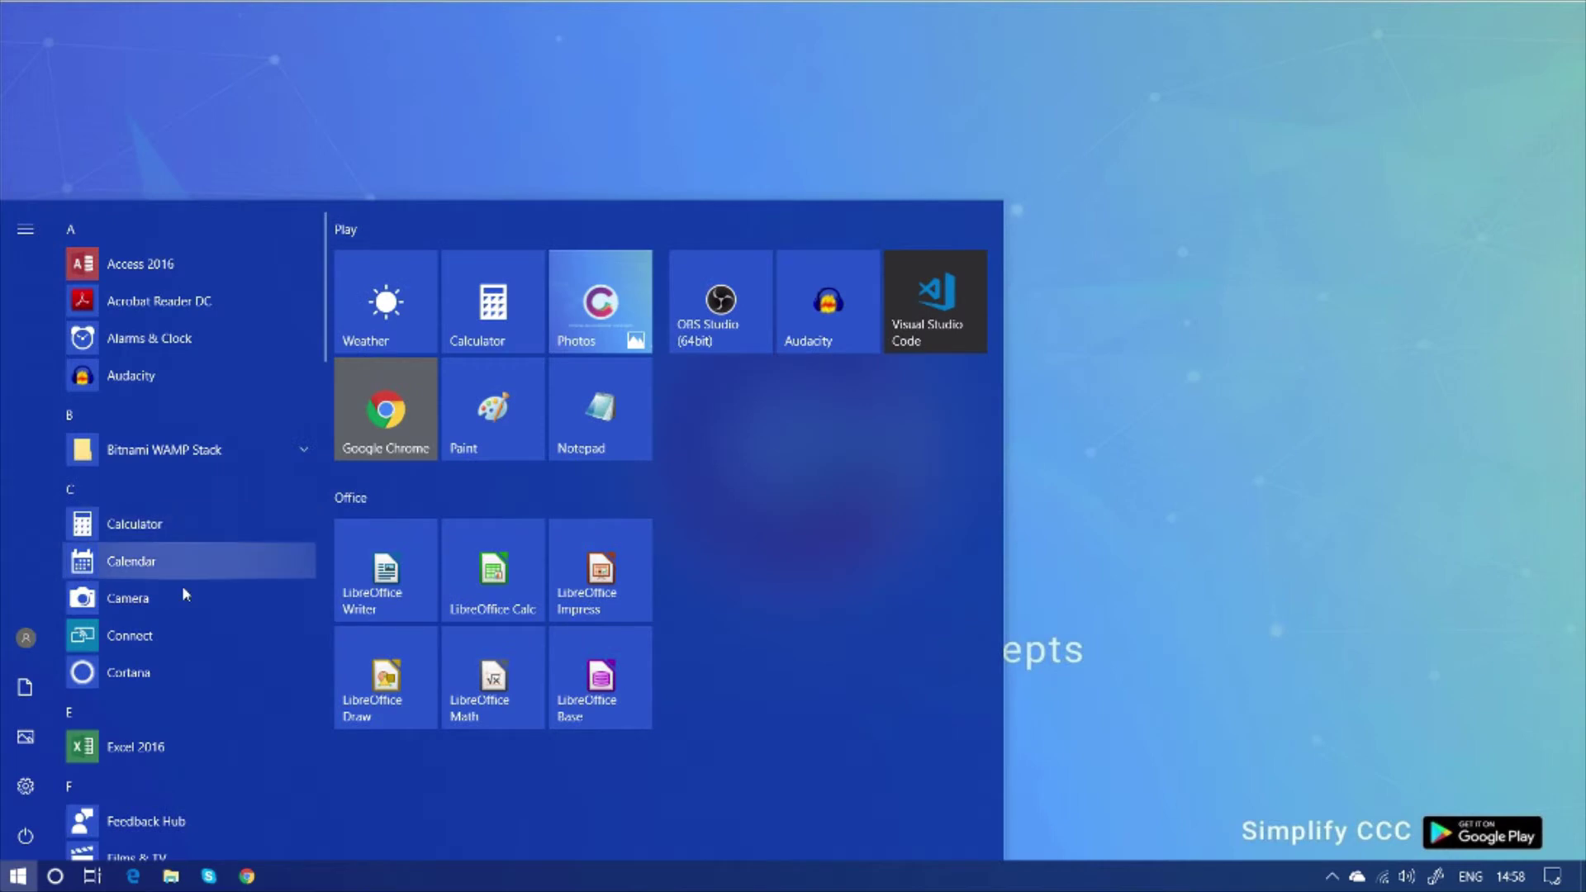
scroll(178, 603, down, 3)
scroll(170, 636, down, 5)
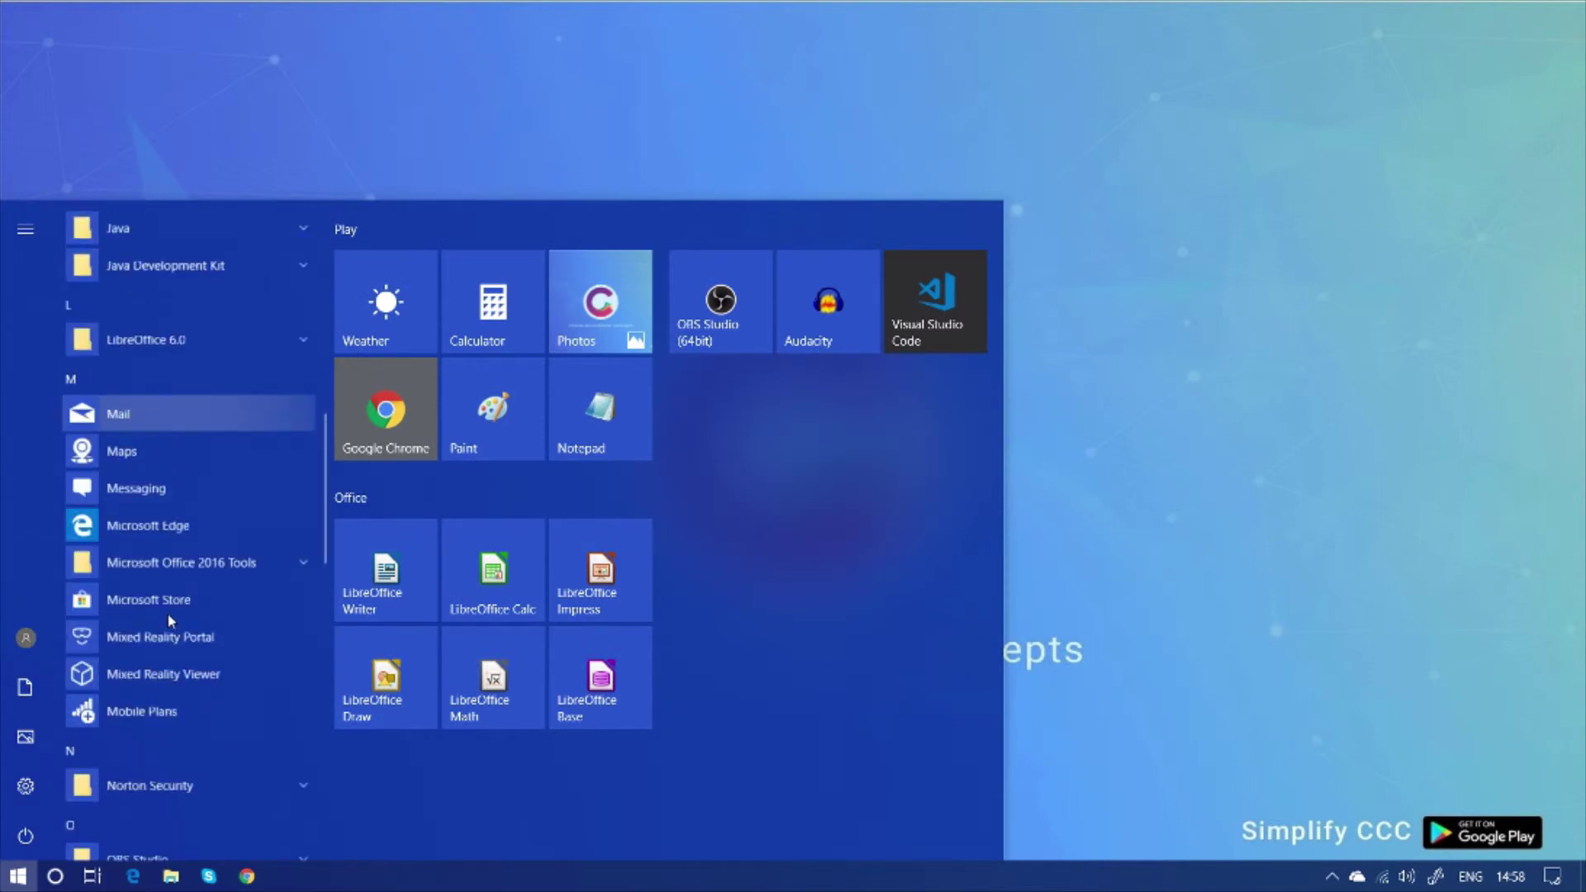
scroll(169, 616, down, 7)
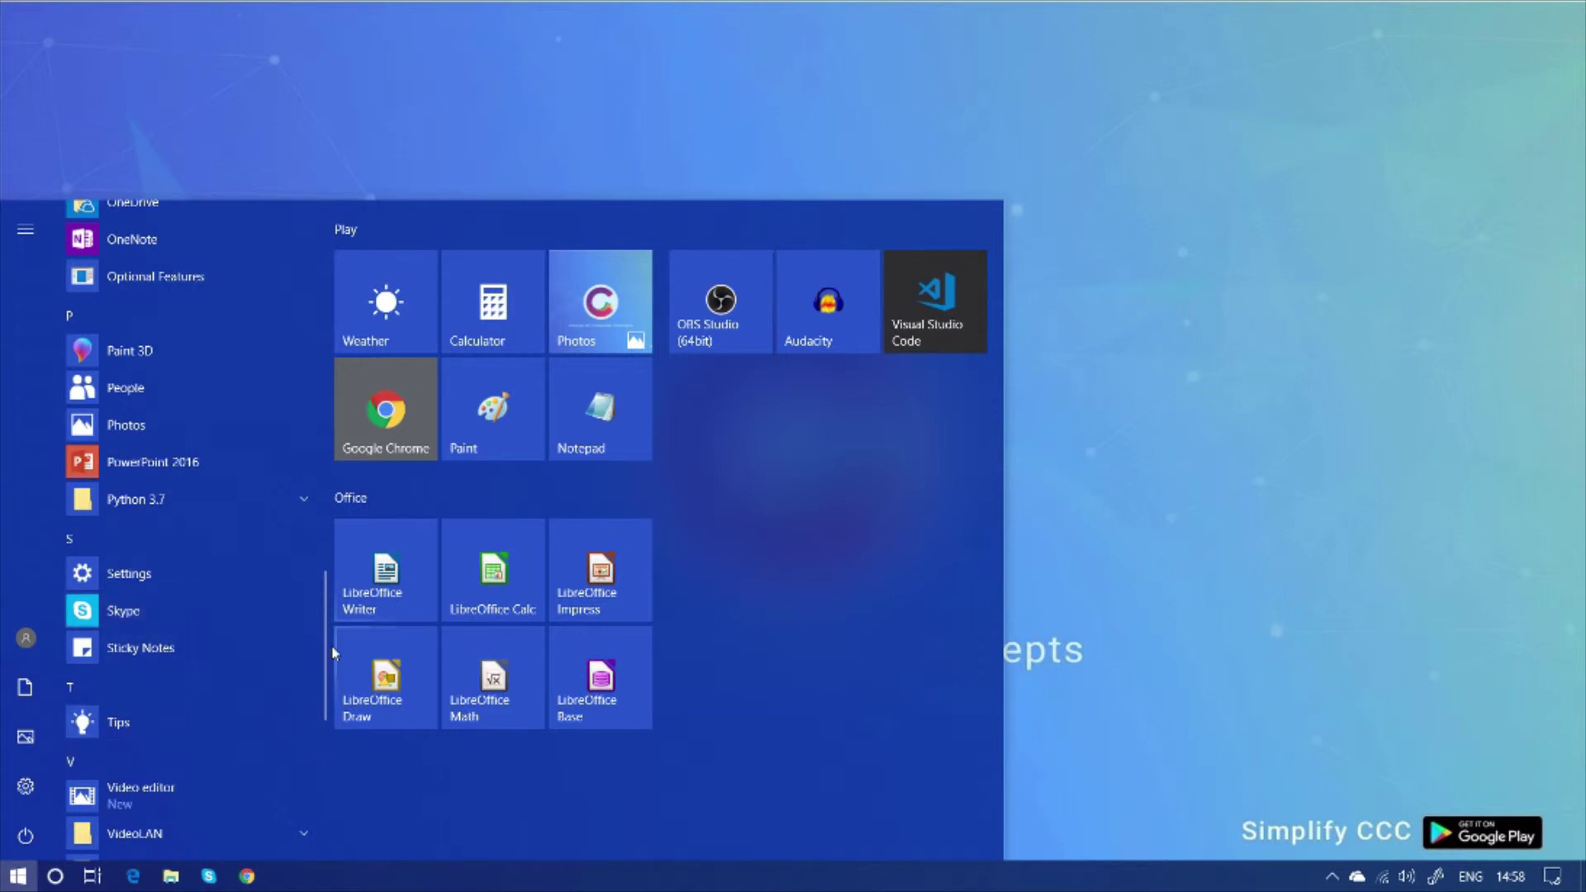
click(162, 569)
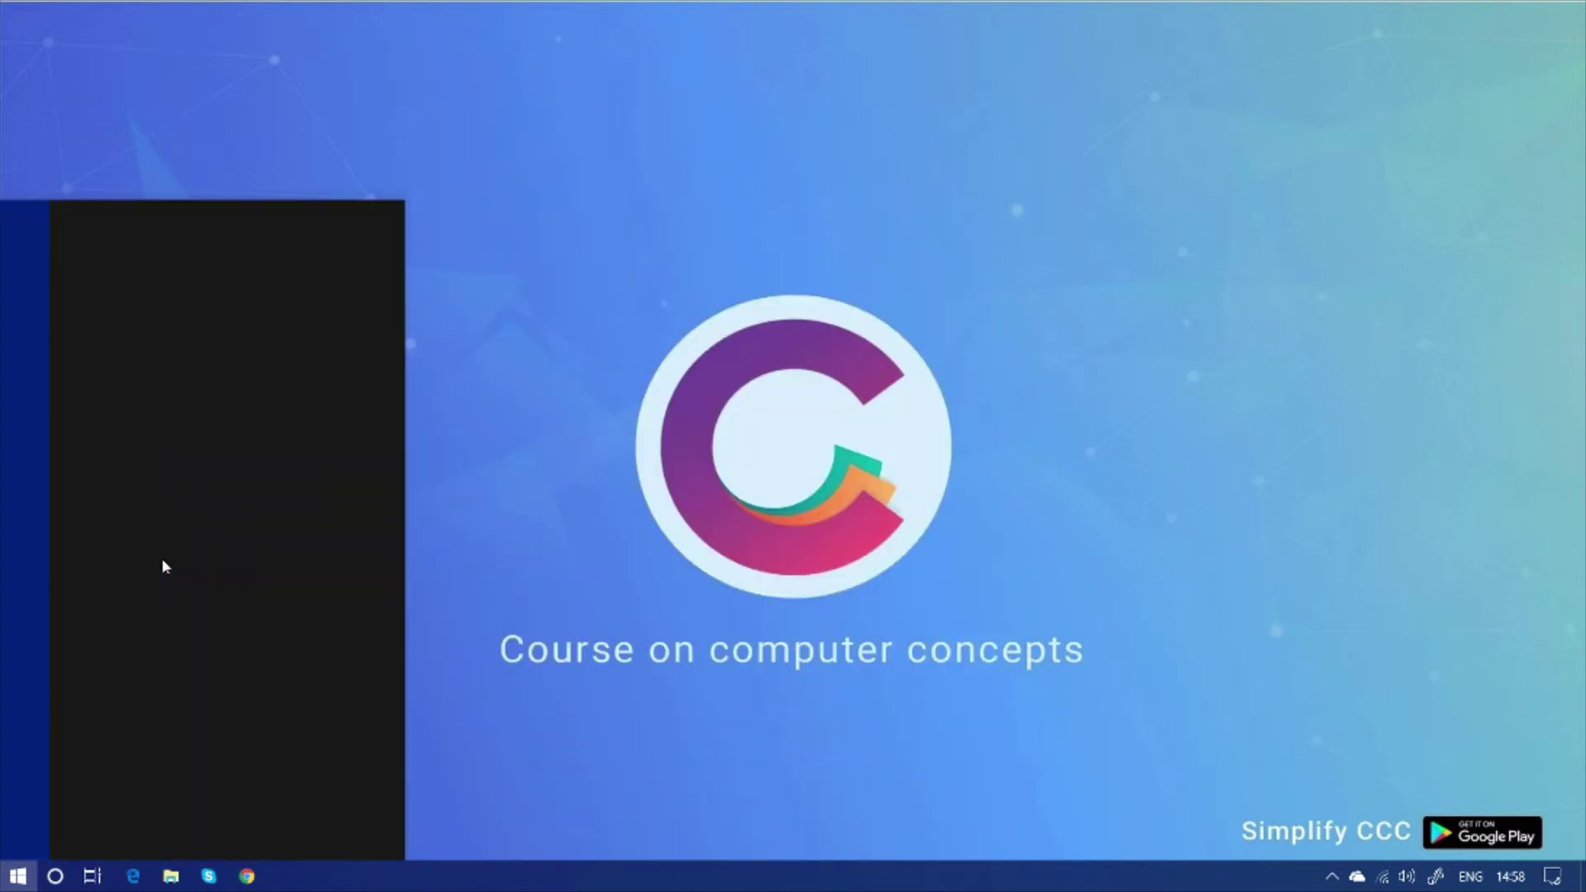
text(word)
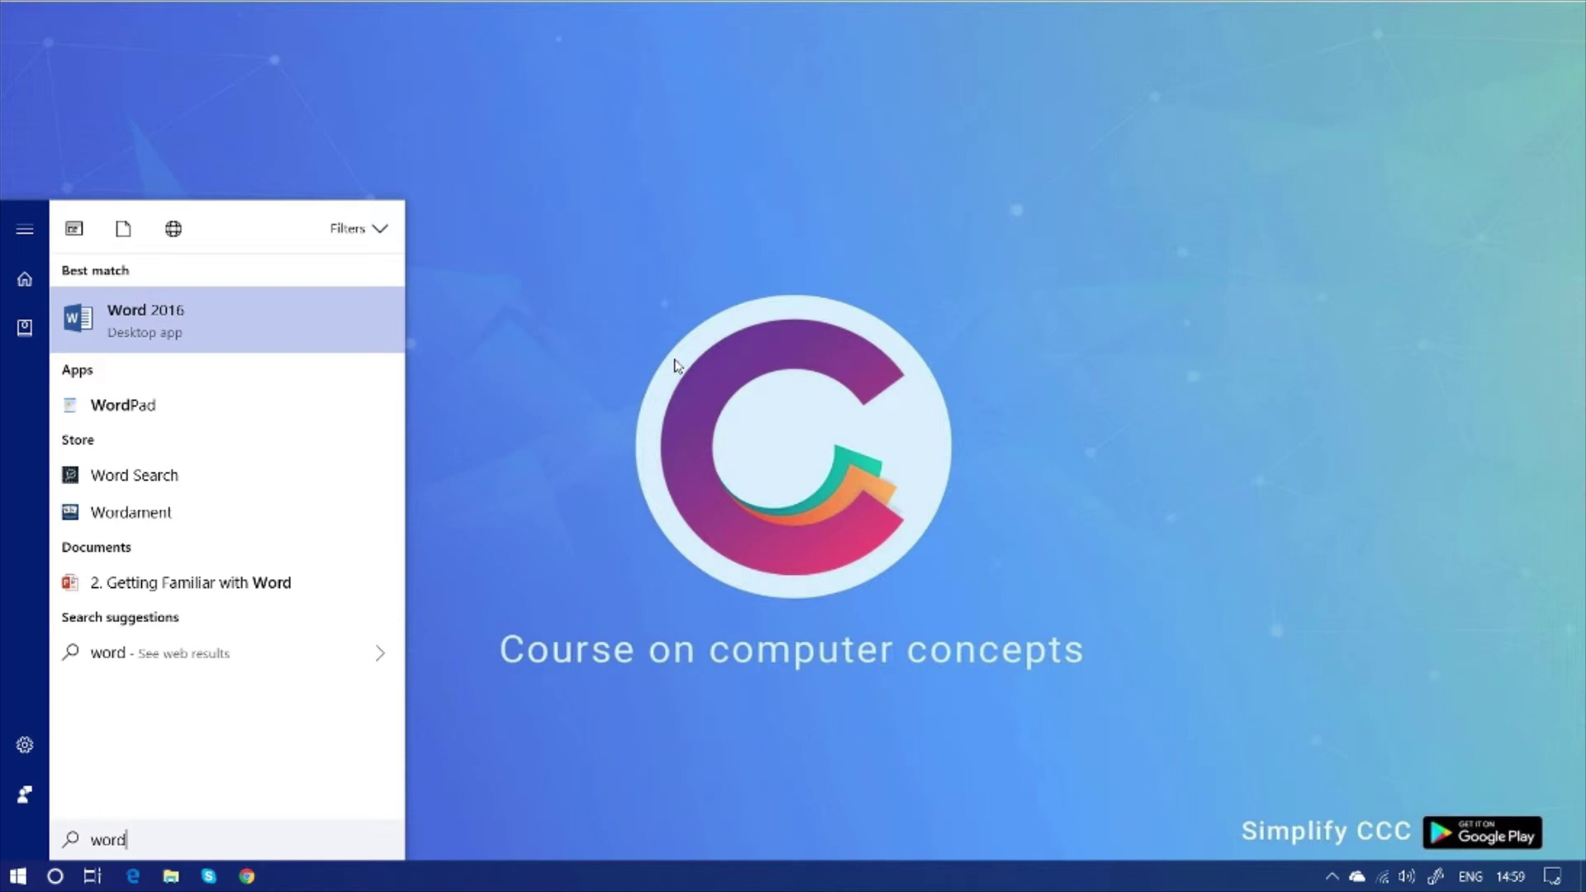
key(Return)
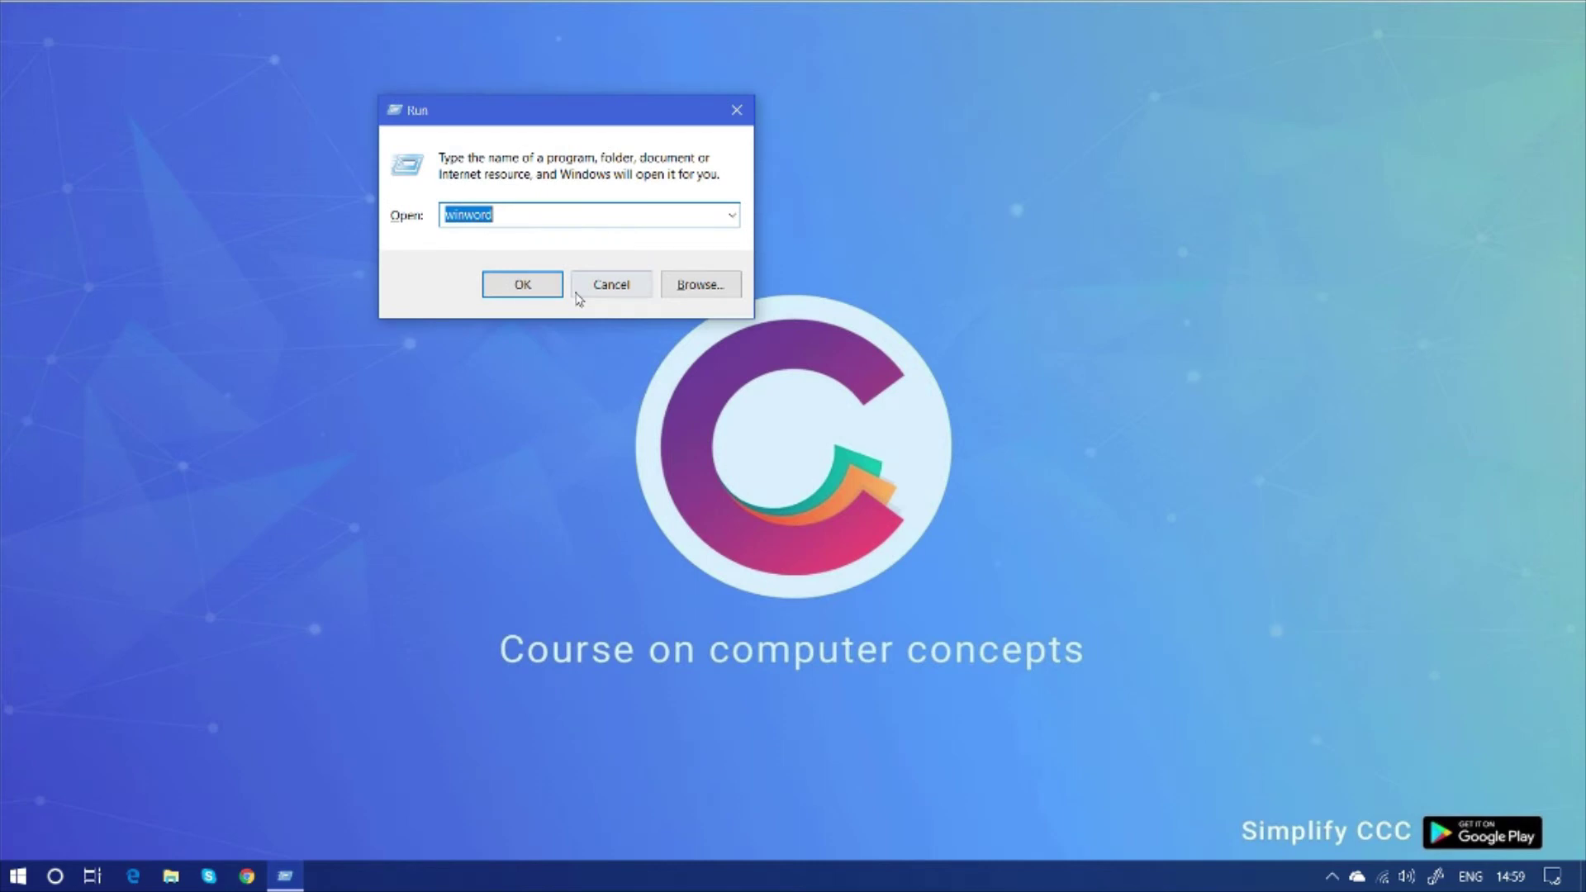
text(winwor)
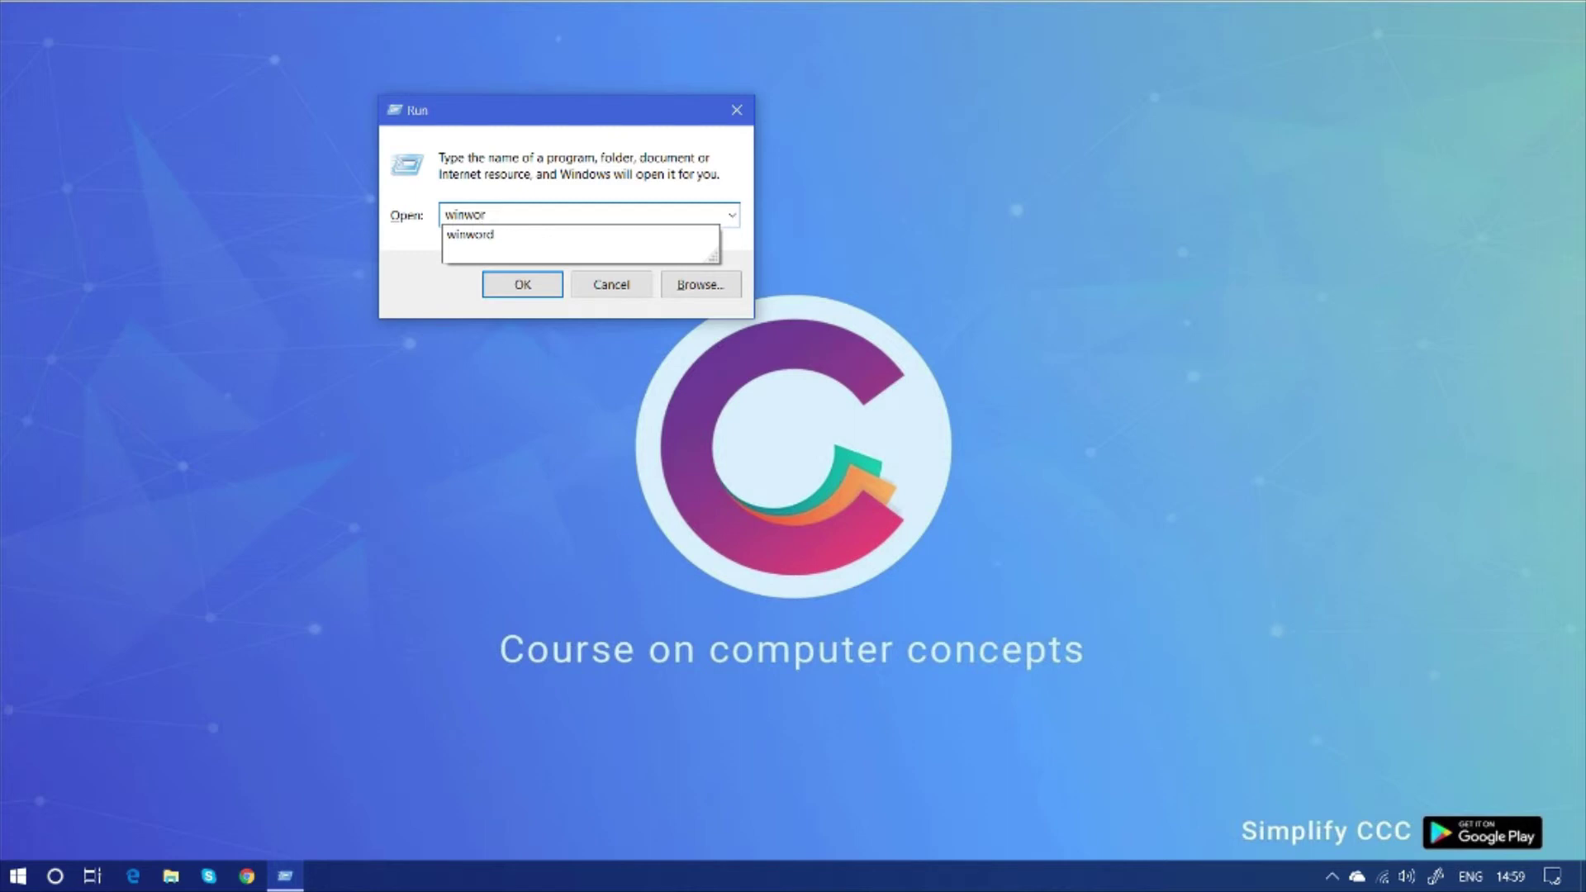
text(d)
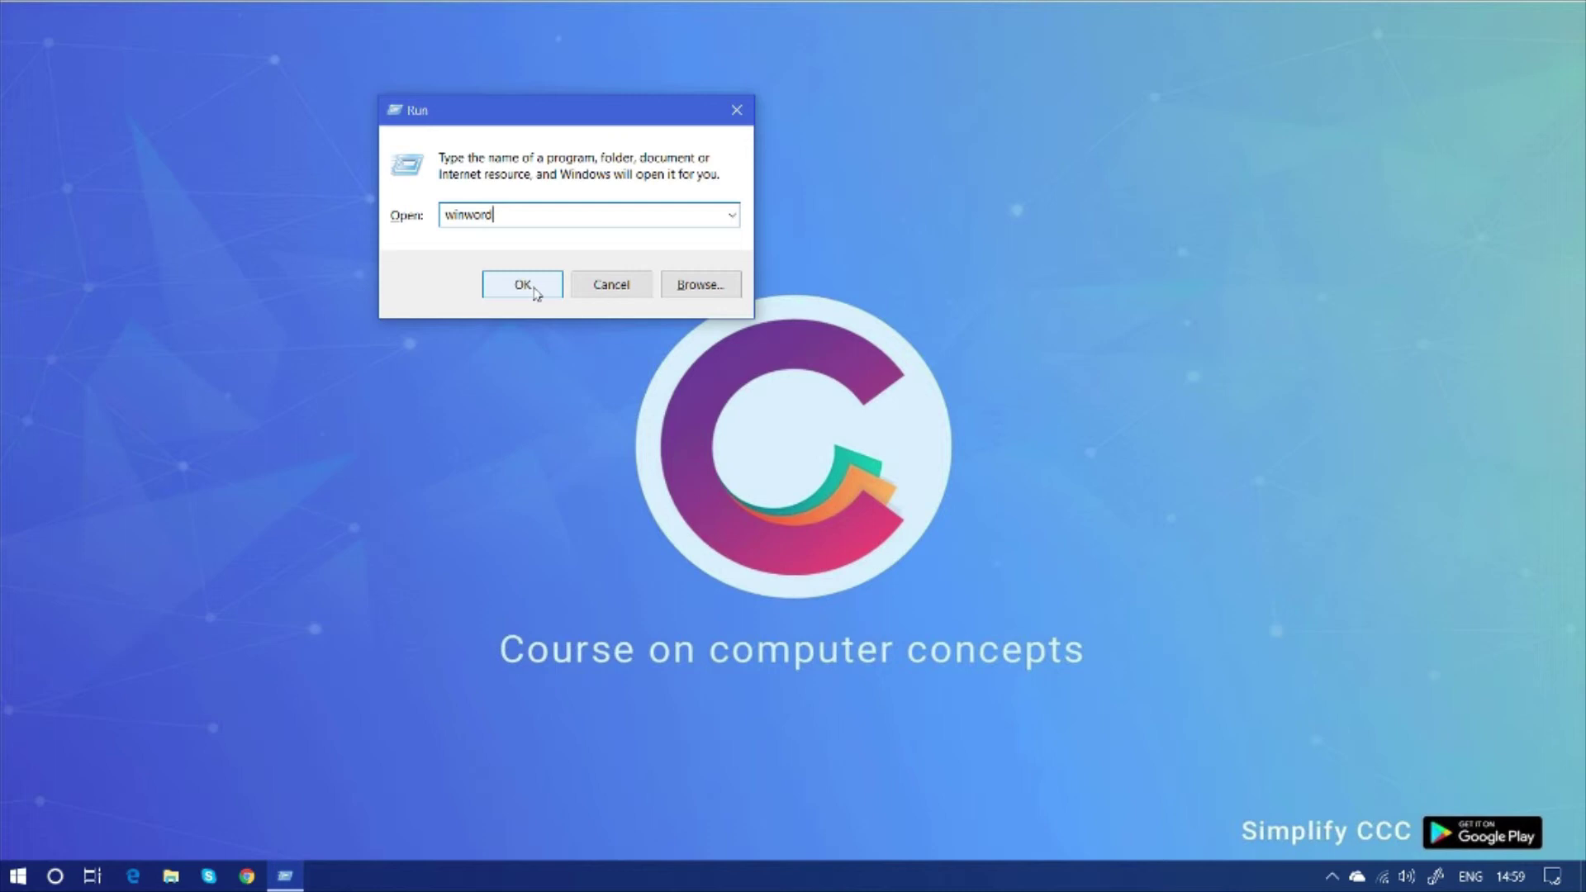
click(524, 285)
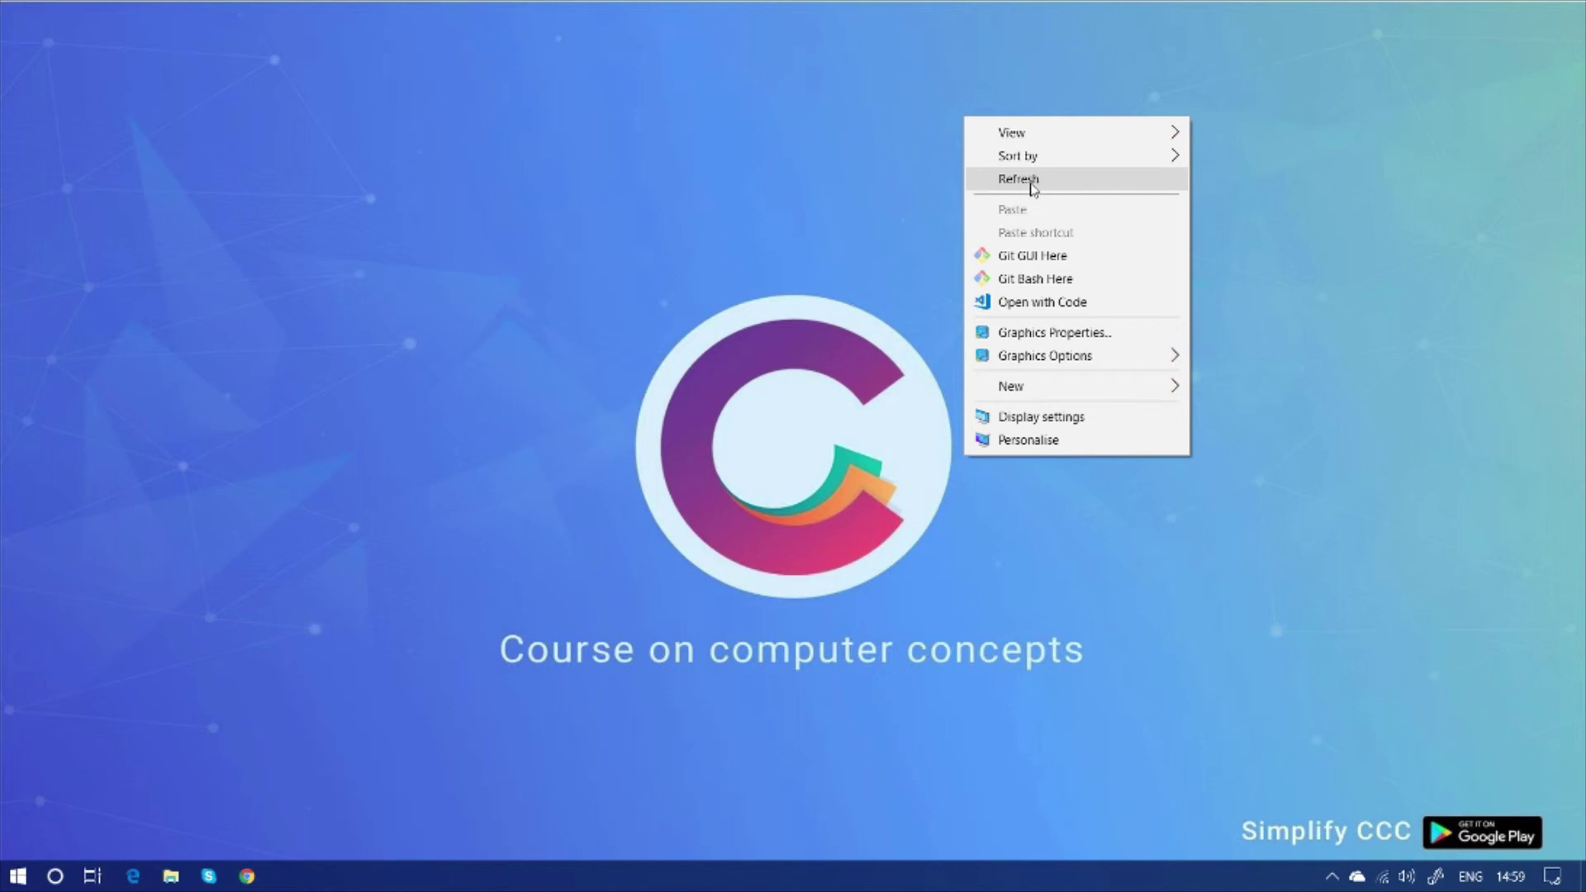
Step: Pin Word 2016 to Start from the Start menu app list
key(super)
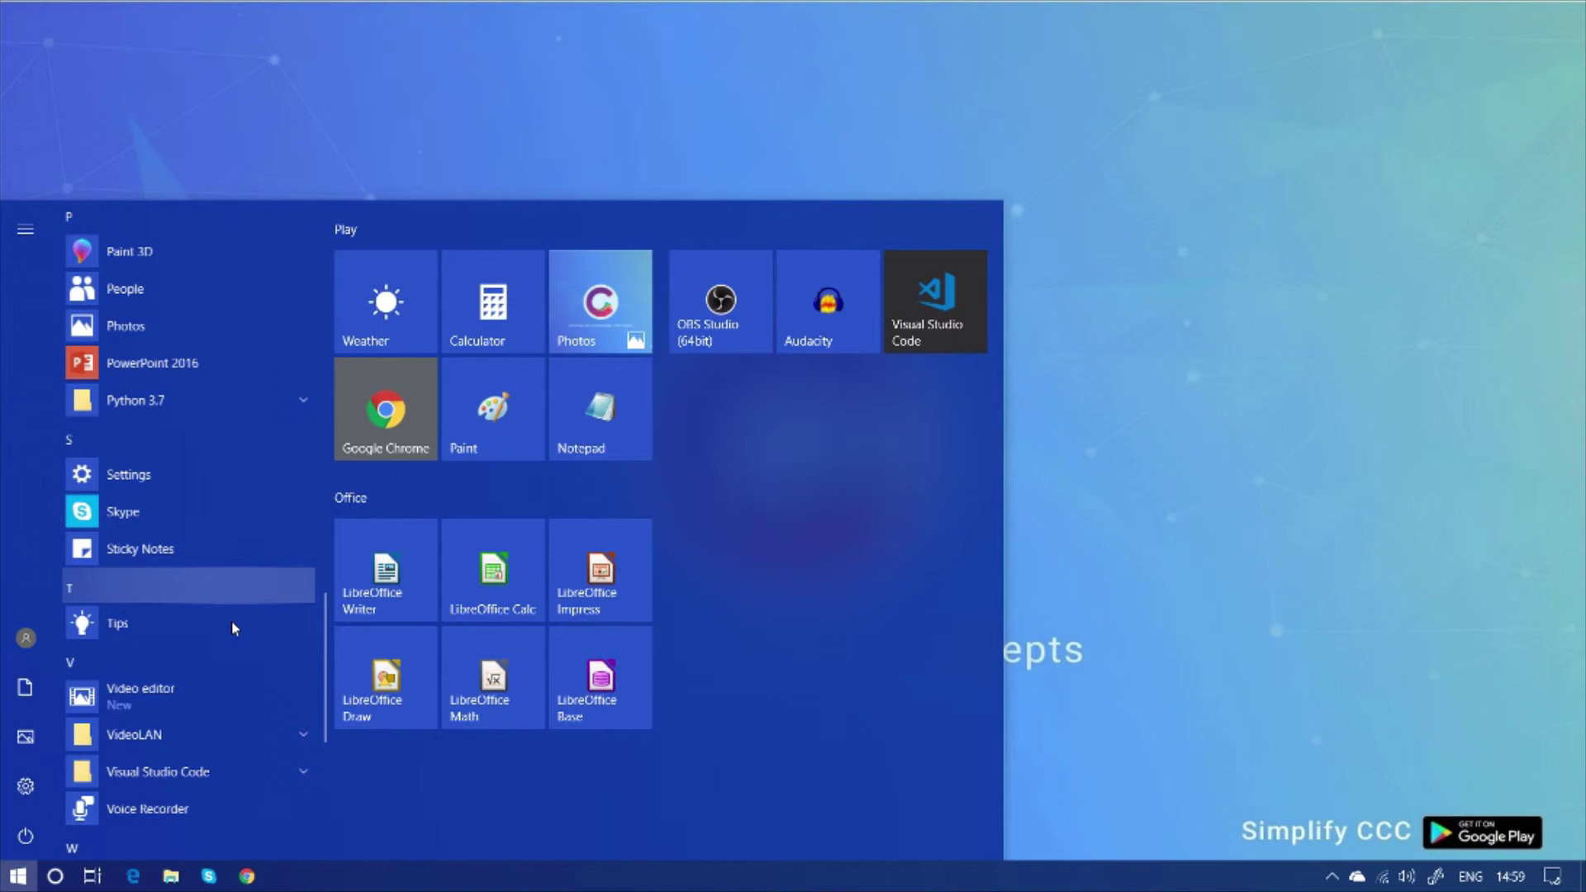
scroll(231, 627, down, 5)
right_click(140, 712)
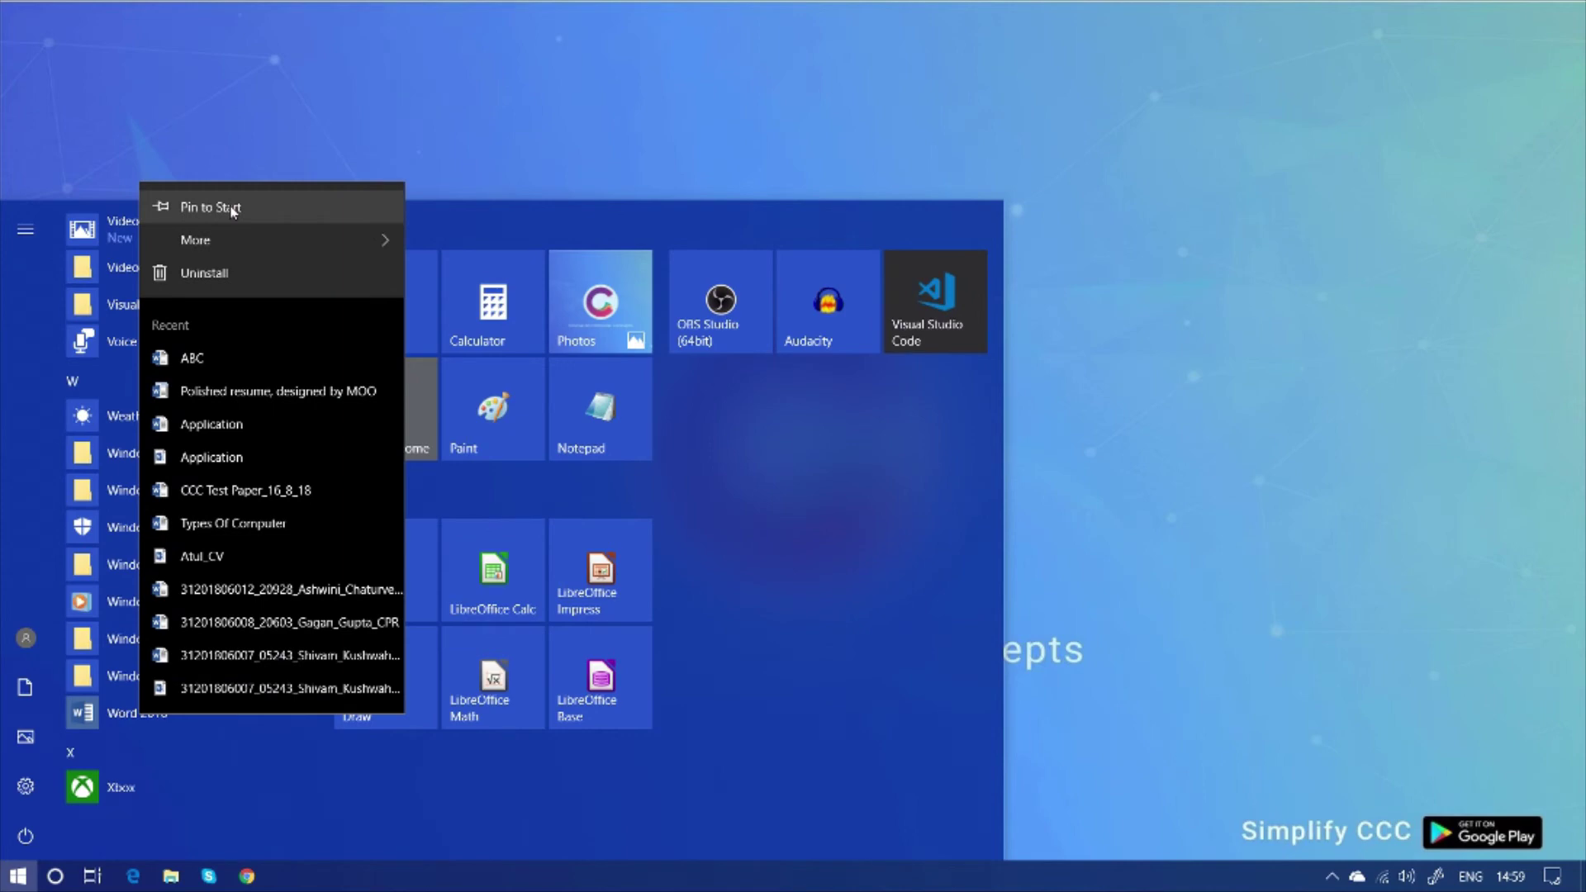
click(232, 208)
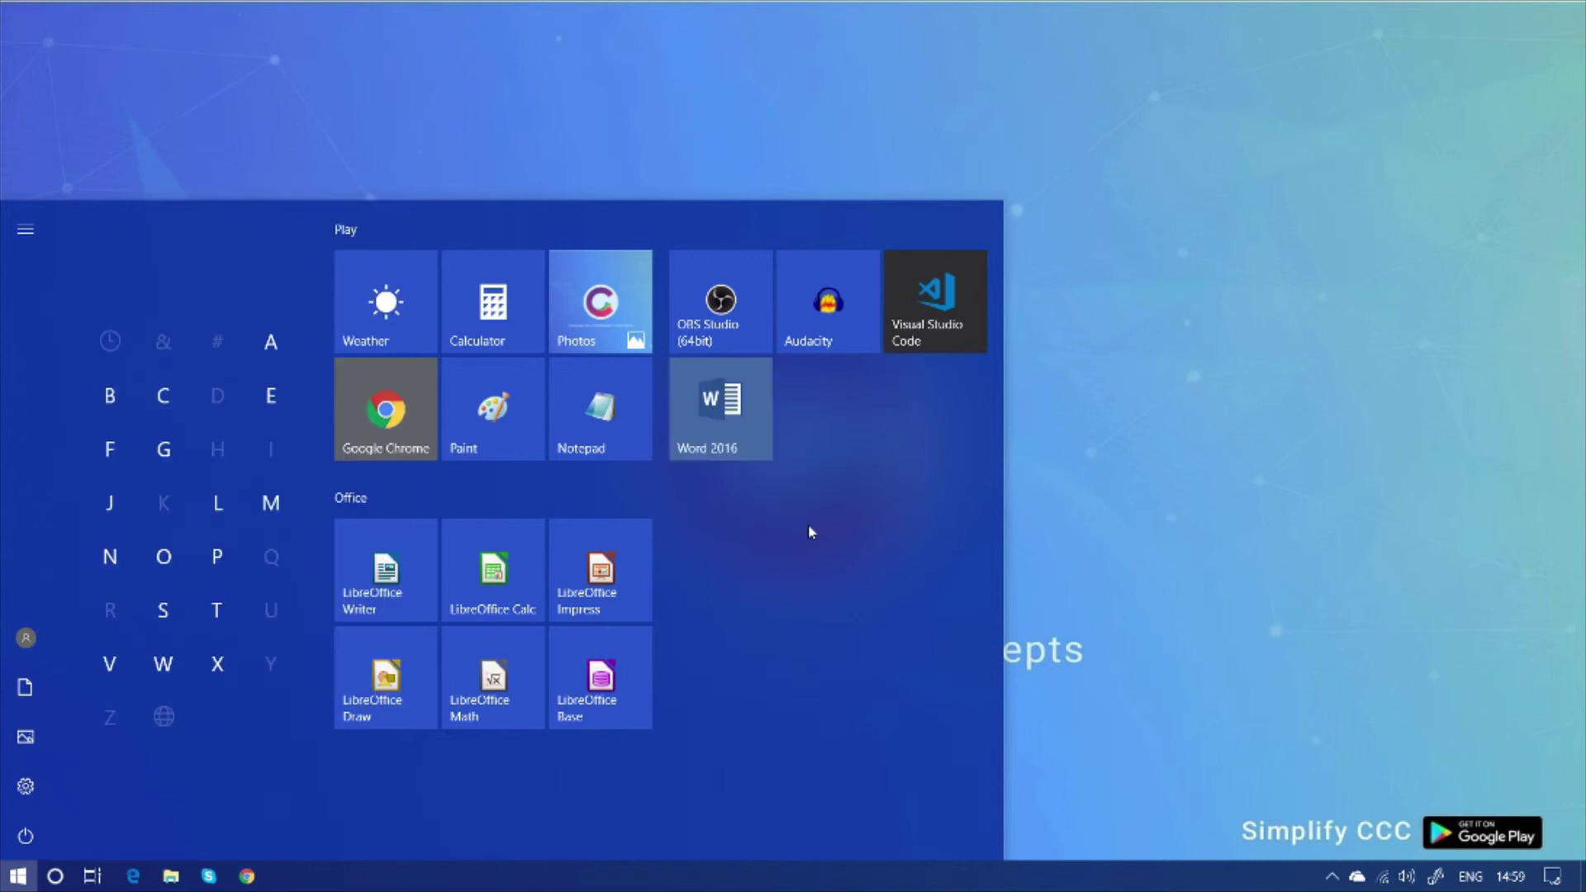
Step: Pin the Word 2016 tile to the taskbar via More > Pin to taskbar
right_click(727, 413)
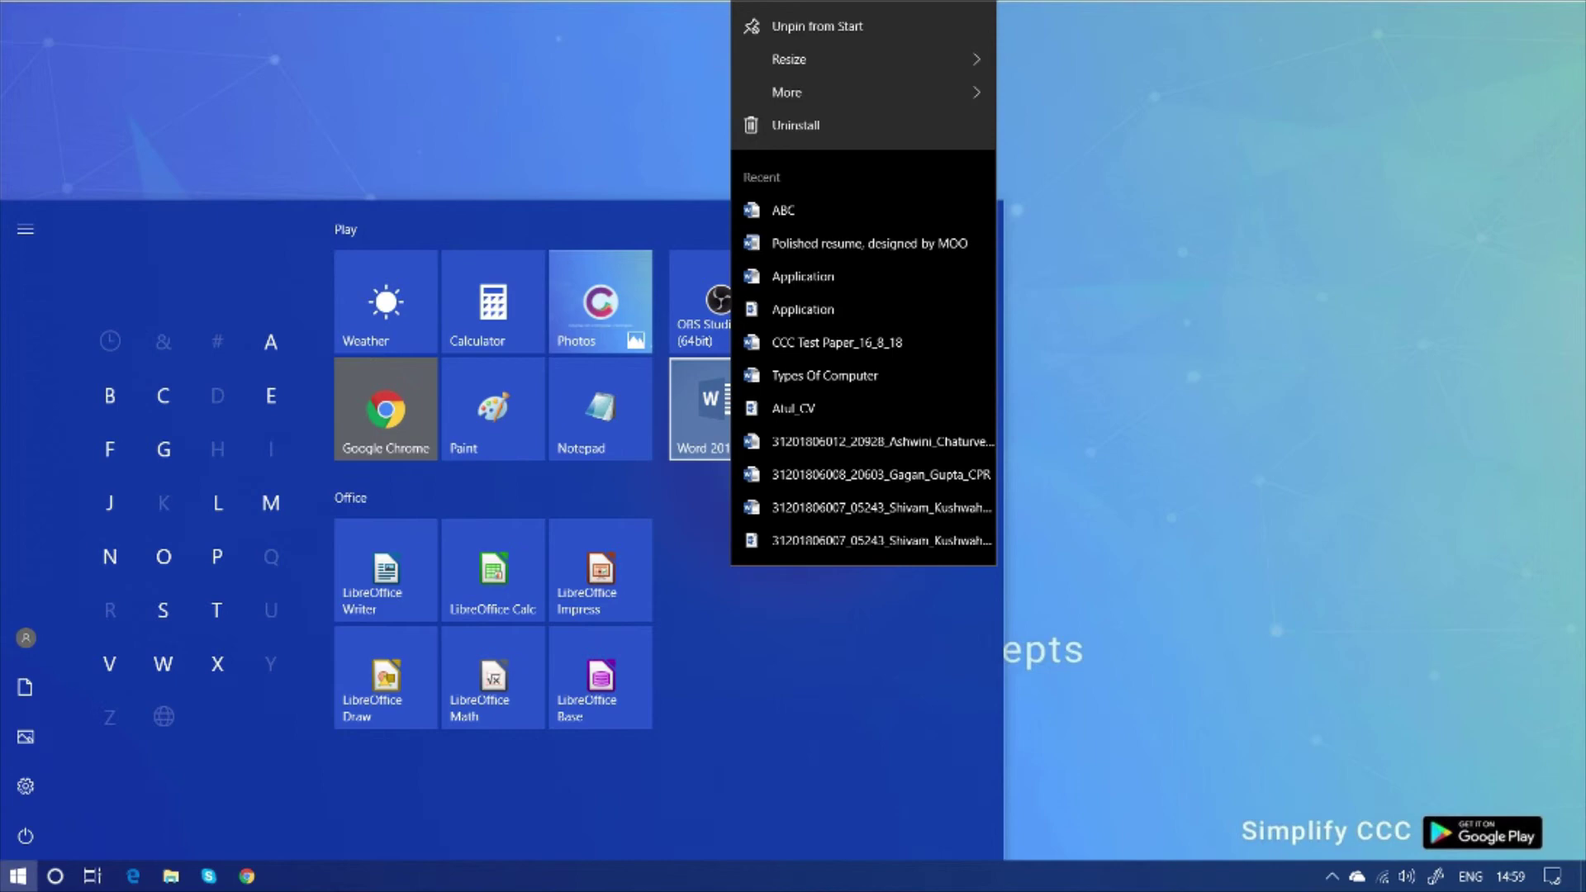
mouse_move(926, 104)
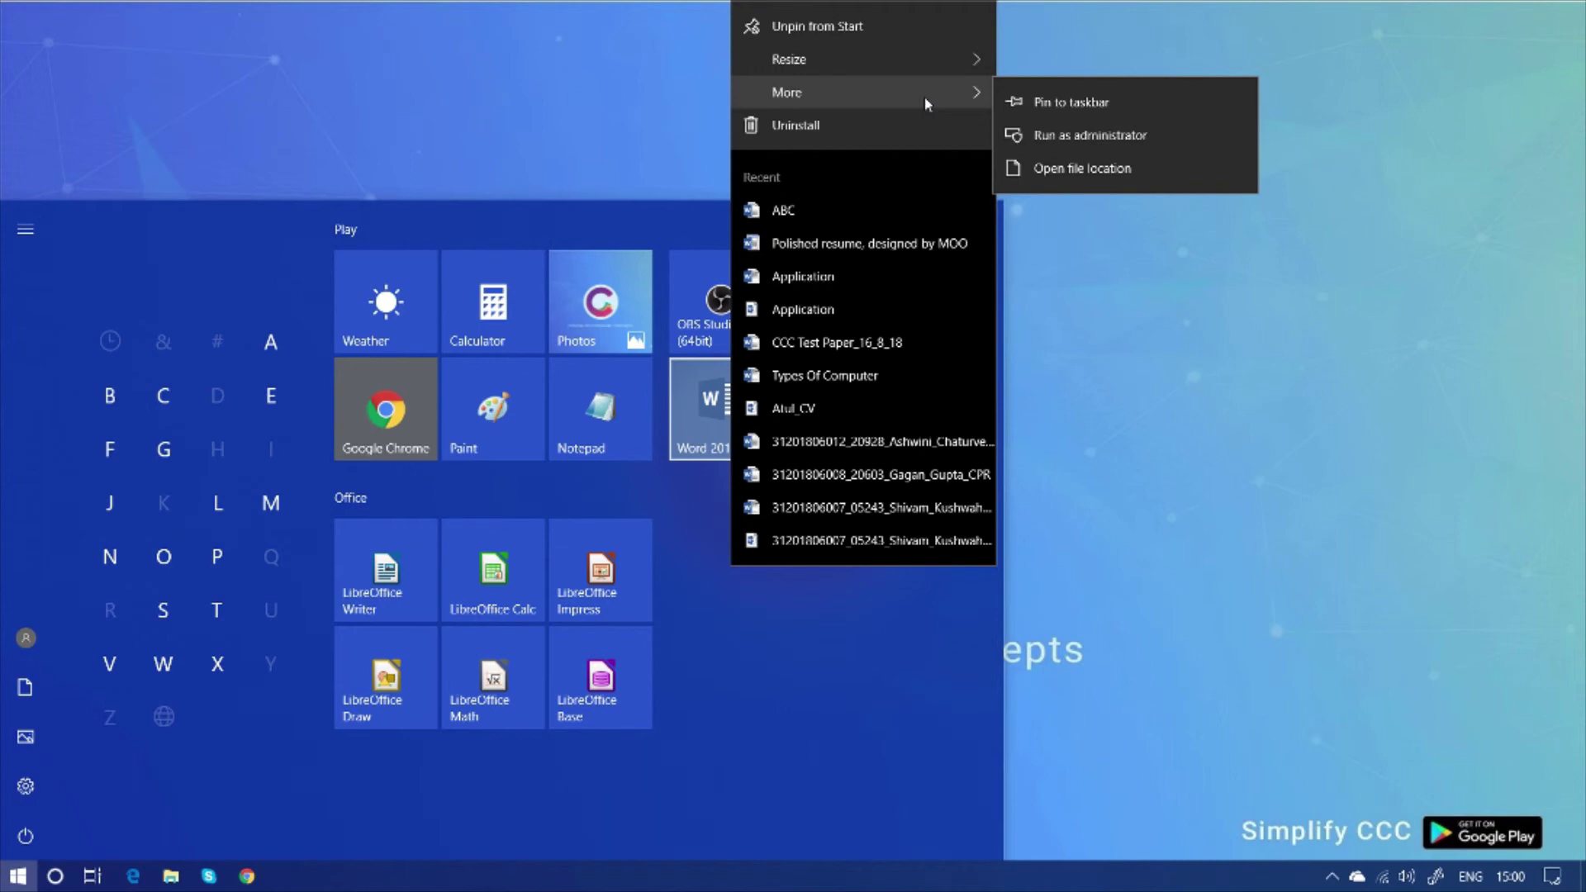
click(1060, 102)
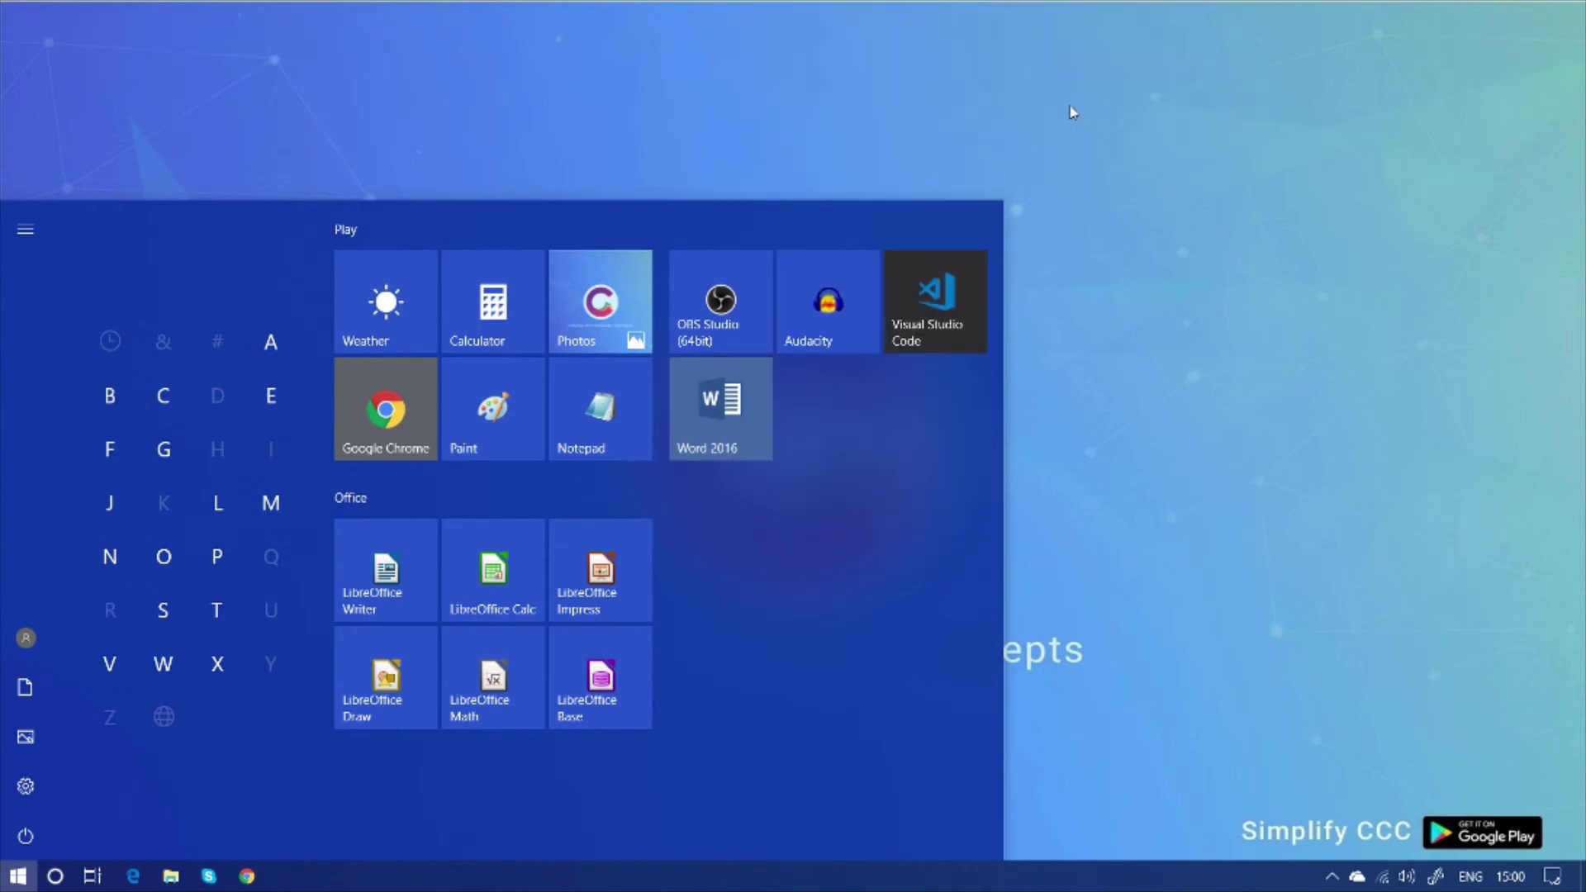
Step: Close the Start menu to return to the desktop, scrolling down and back up
click(1071, 113)
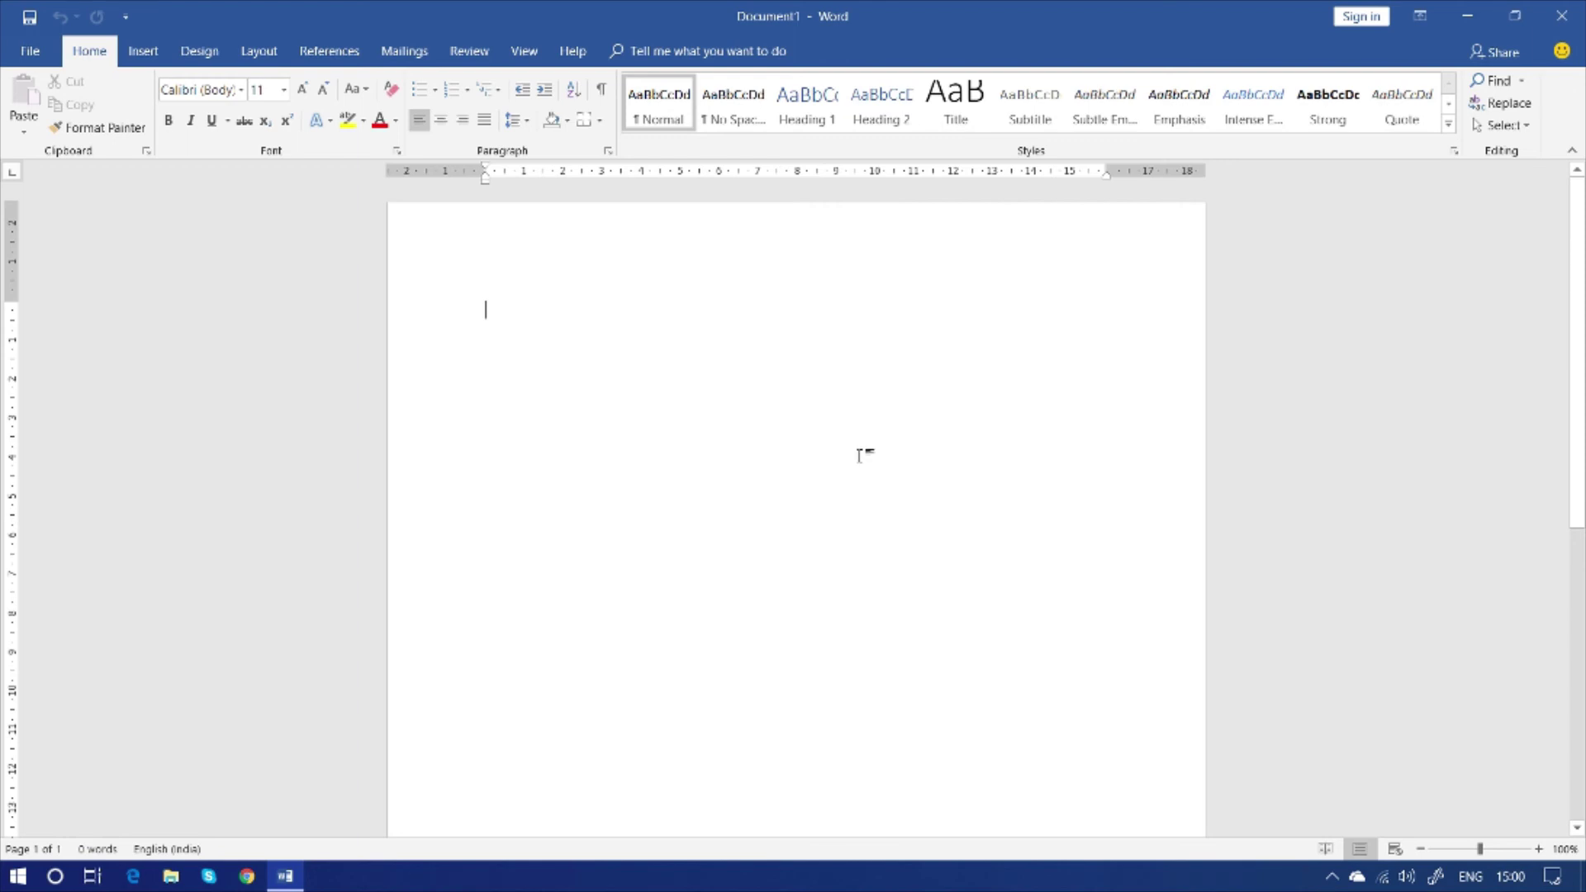
scroll(877, 485, down, 5)
scroll(1043, 260, up, 3)
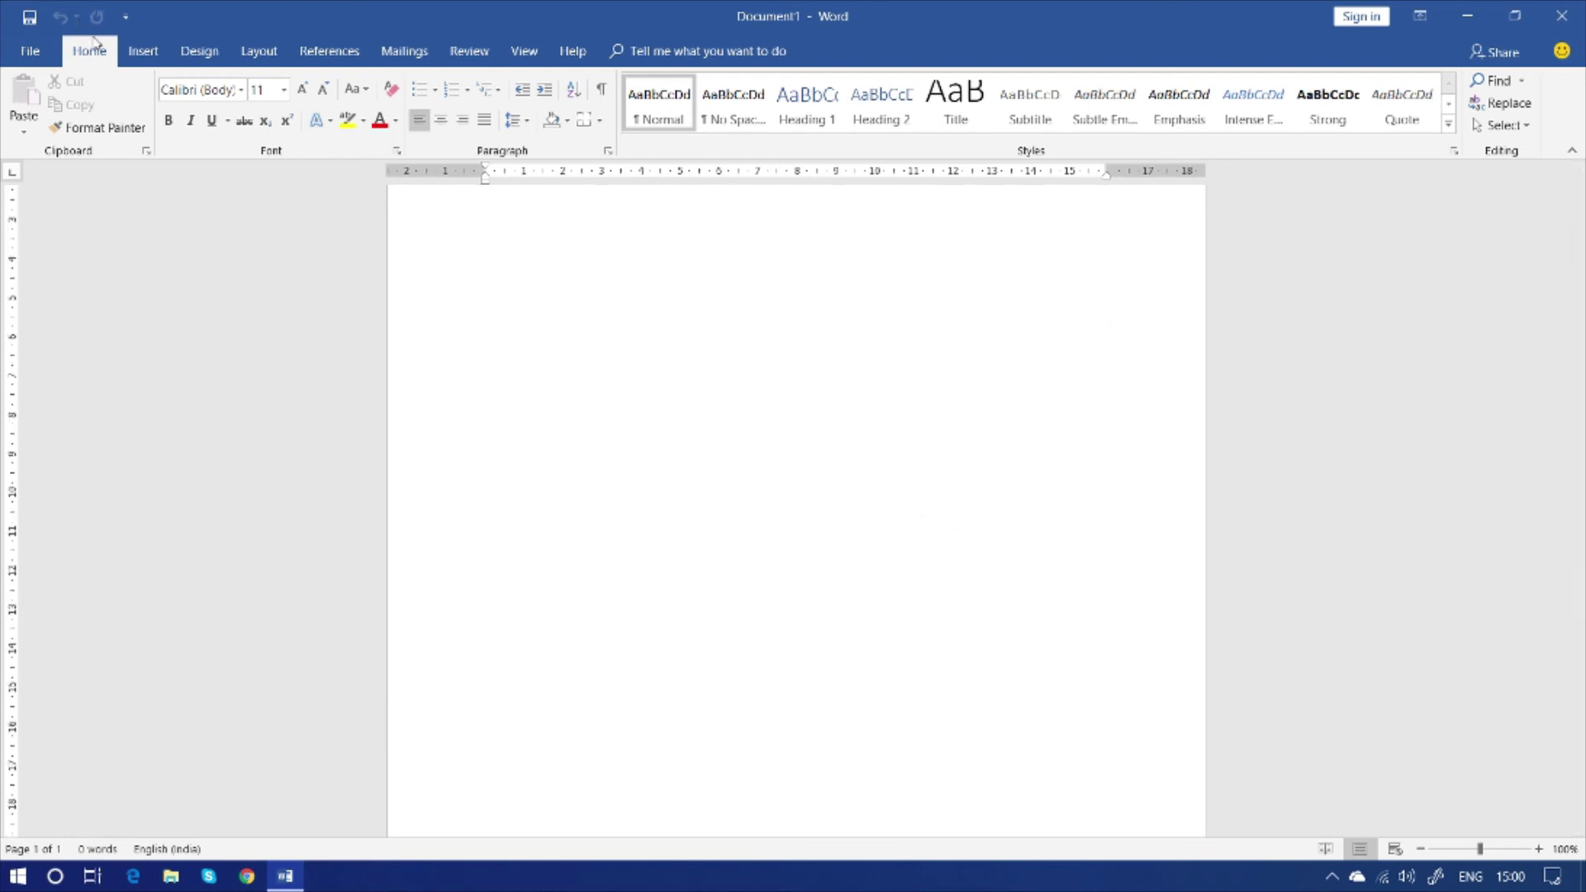